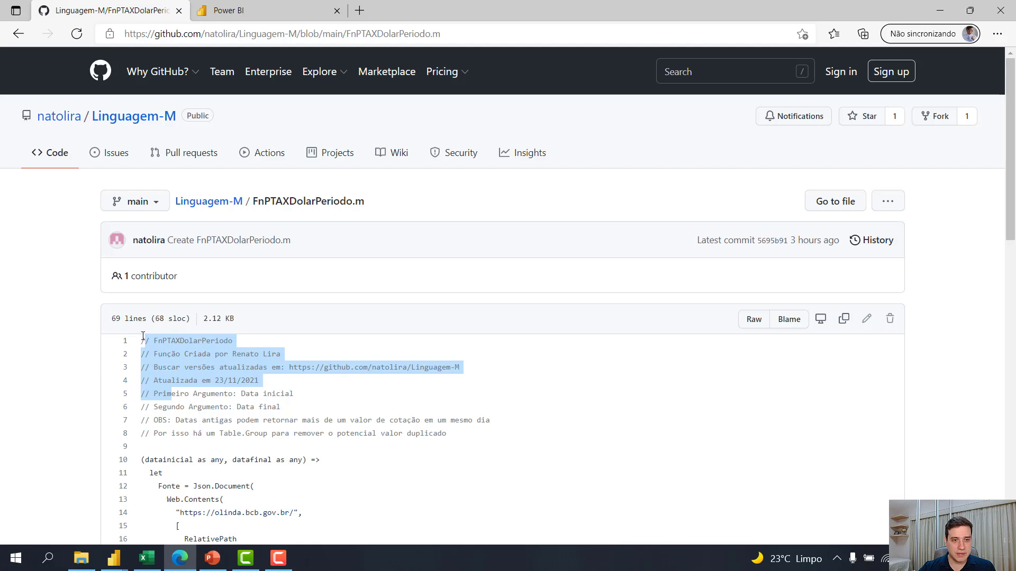
# Copy the complete FnPTAXDolarPeriodo.m code, lines 1 to 69, from the GitHub page.
pyautogui.moveTo(141, 344); pyautogui.dragTo(238, 491)
pyautogui.hotkey('ctrl', 'c')
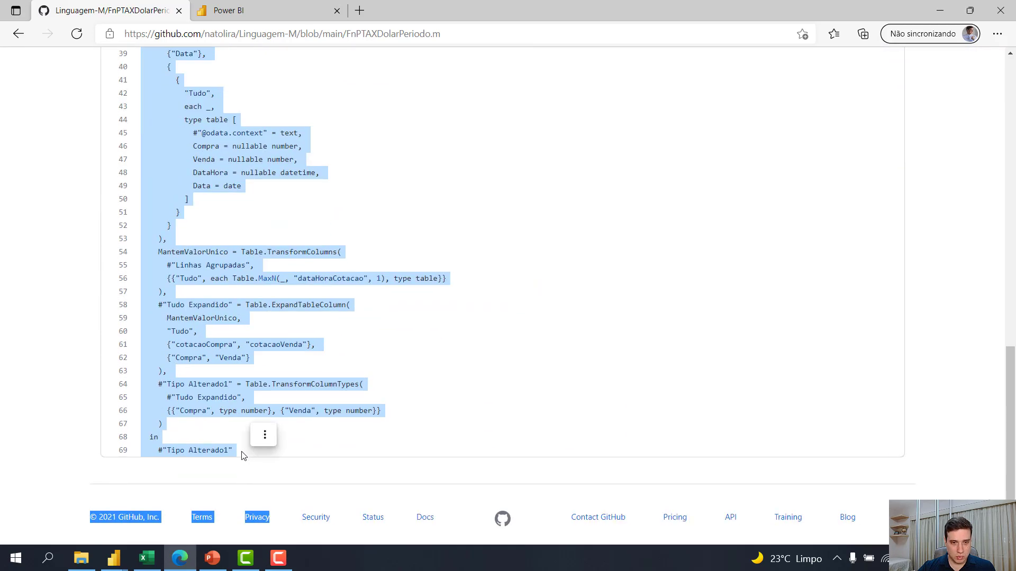
pyautogui.keyDown('shift'); pyautogui.click(243, 455); pyautogui.keyUp('shift')
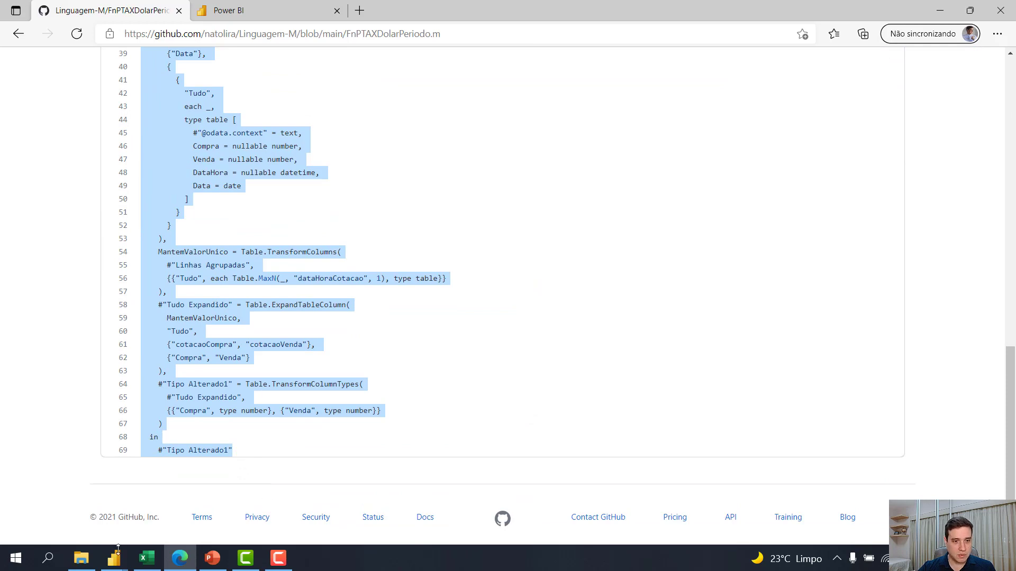
# Switch to the Power Query Editor and create a new blank query.
pyautogui.moveTo(117, 551)
pyautogui.click(196, 510)
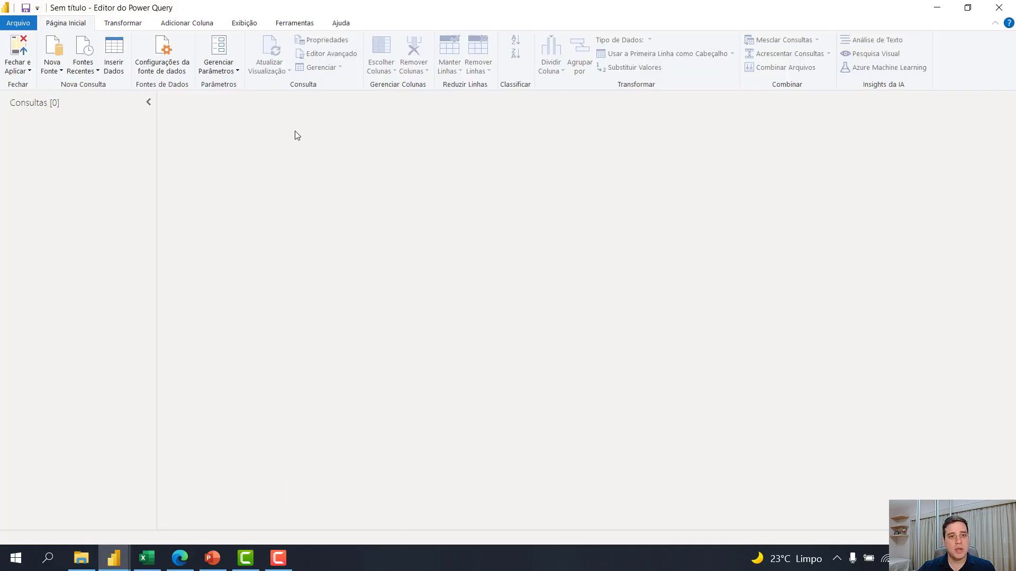
pyautogui.rightClick(69, 179)
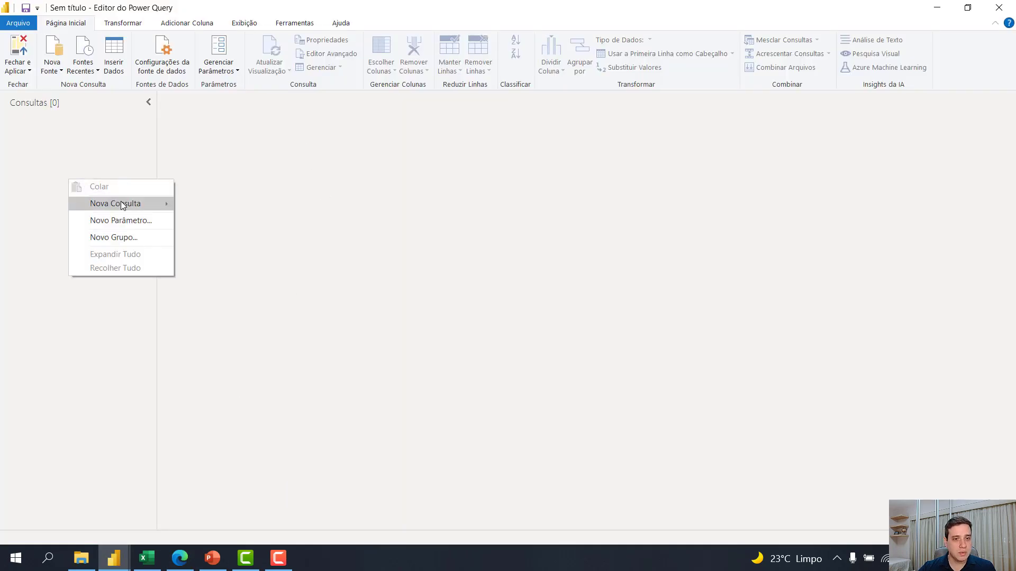
pyautogui.moveTo(121, 203)
pyautogui.click(233, 286)
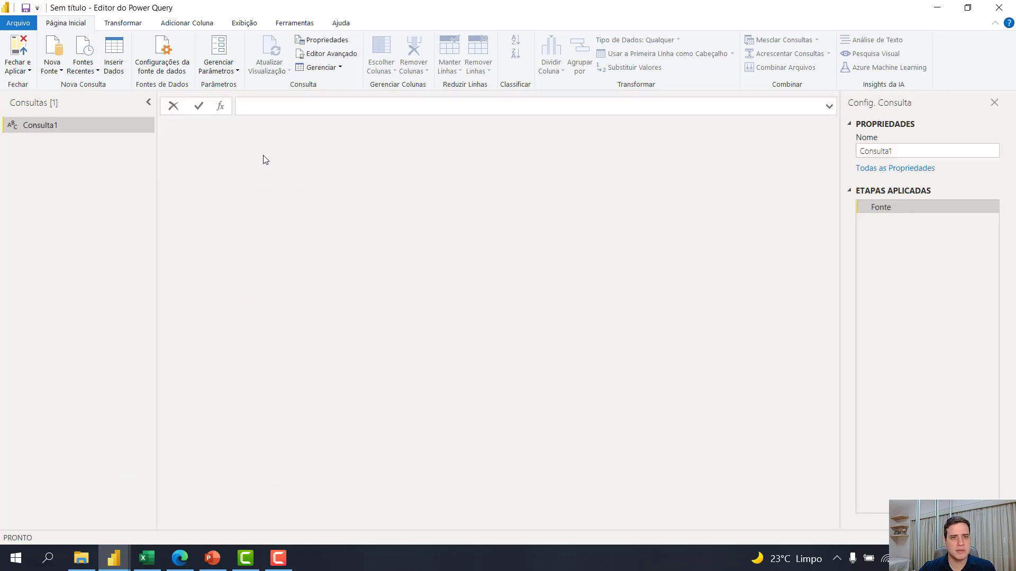
# Replace the blank query's entire code with the copied FnPTAXDolarPeriodo function in the Advanced Editor.
pyautogui.click(327, 54)
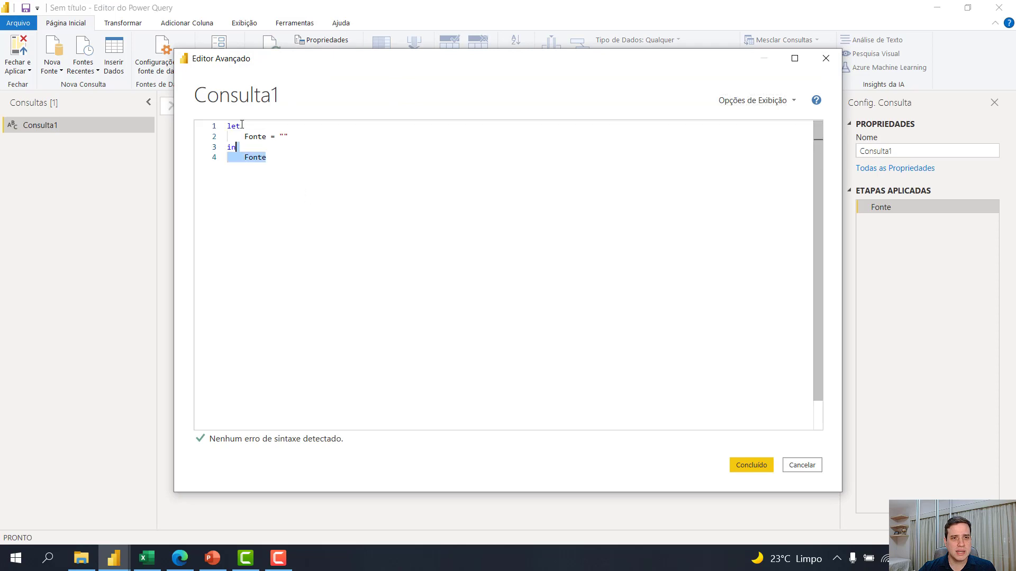
pyautogui.hotkey('ctrl', 'a')
pyautogui.hotkey('ctrl', 'v')
pyautogui.scroll(15, 304, 161)
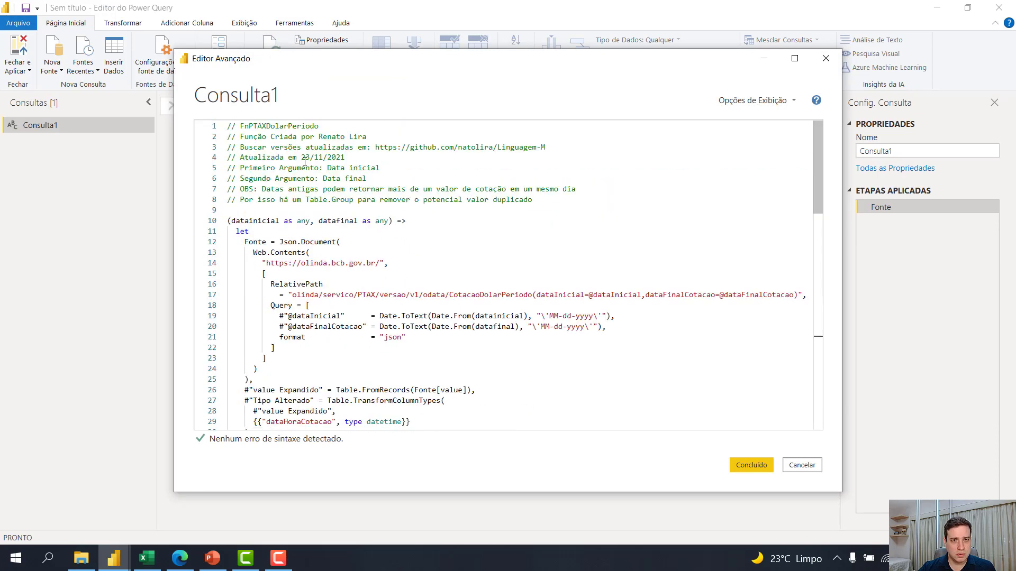
# Copy the function name from the first comment line, accept the code, and rename the query FnPTAXDolarPeriodo.
pyautogui.doubleClick(284, 126)
pyautogui.hotkey('ctrl', 'c')
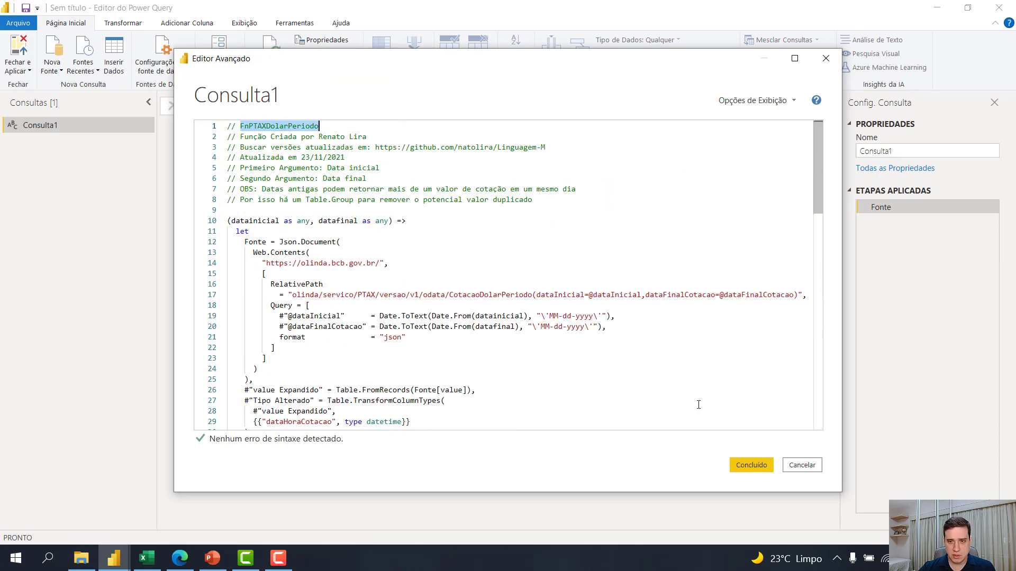
pyautogui.click(751, 465)
pyautogui.click(920, 150)
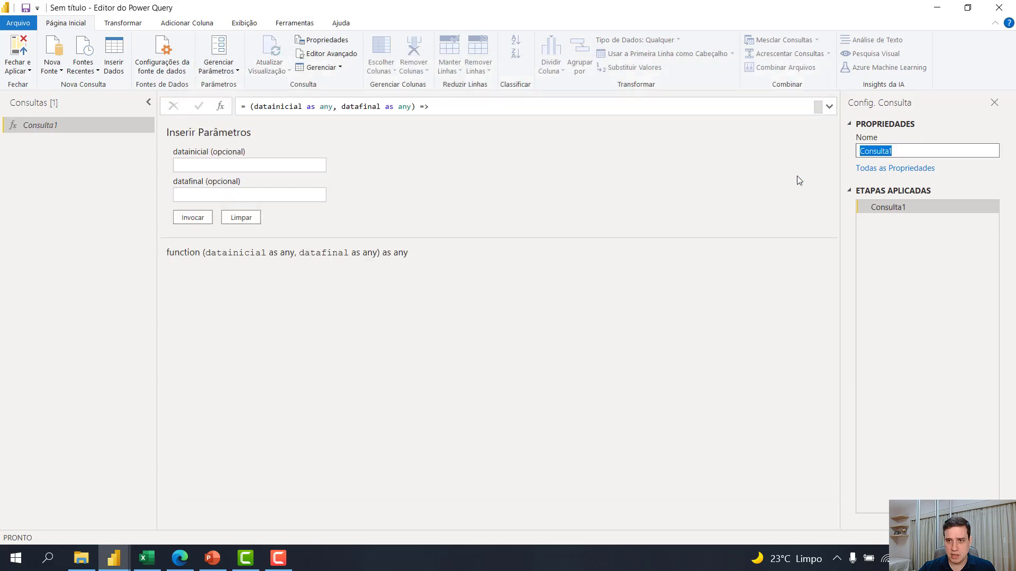
pyautogui.hotkey('ctrl', 'v')
pyautogui.press('Return')
# Invoke the function with datainicial 1/1/2015 and datafinal 1/1/2021.
pyautogui.click(264, 166)
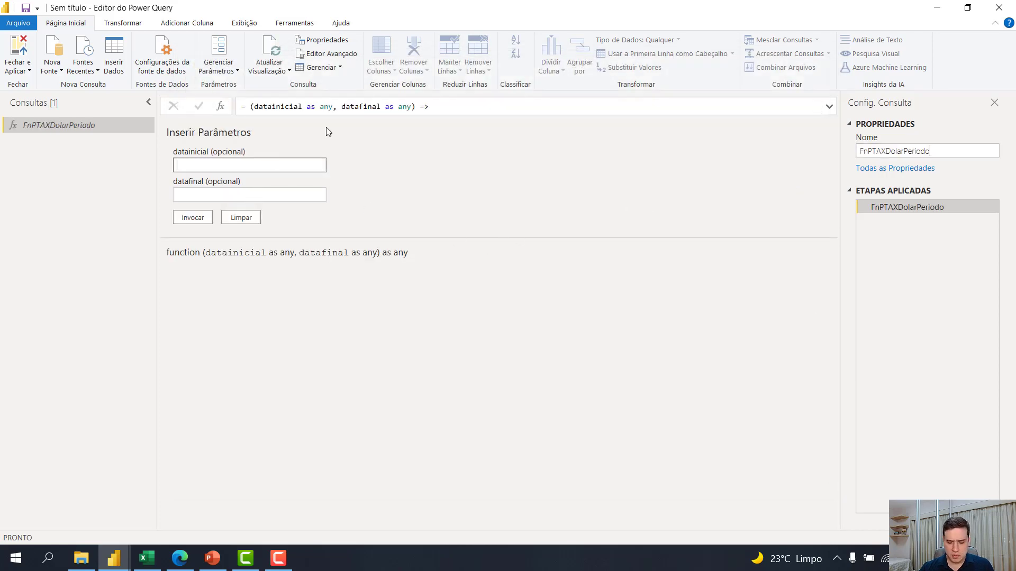
pyautogui.write('1/1/2015')
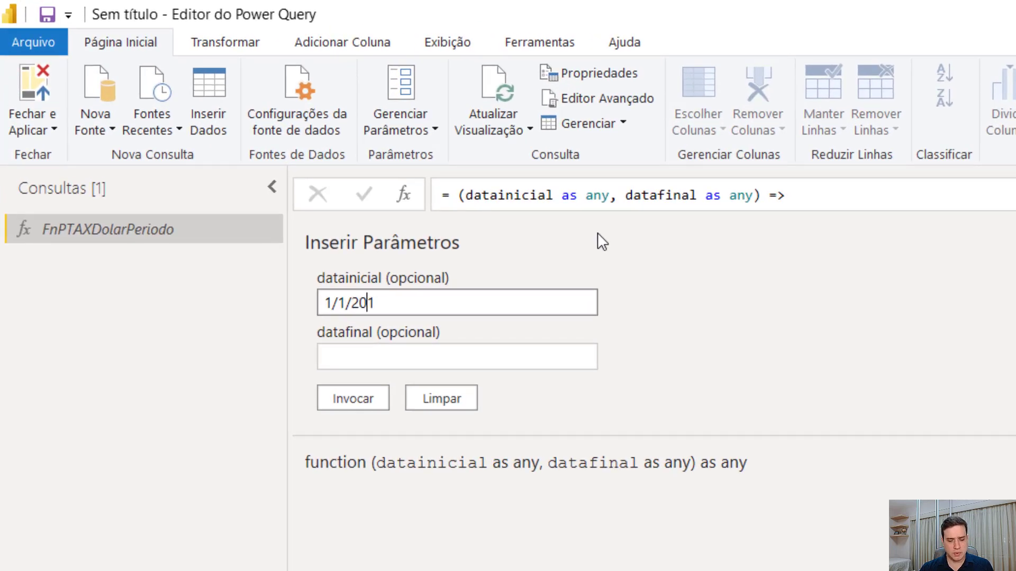
pyautogui.click(520, 350)
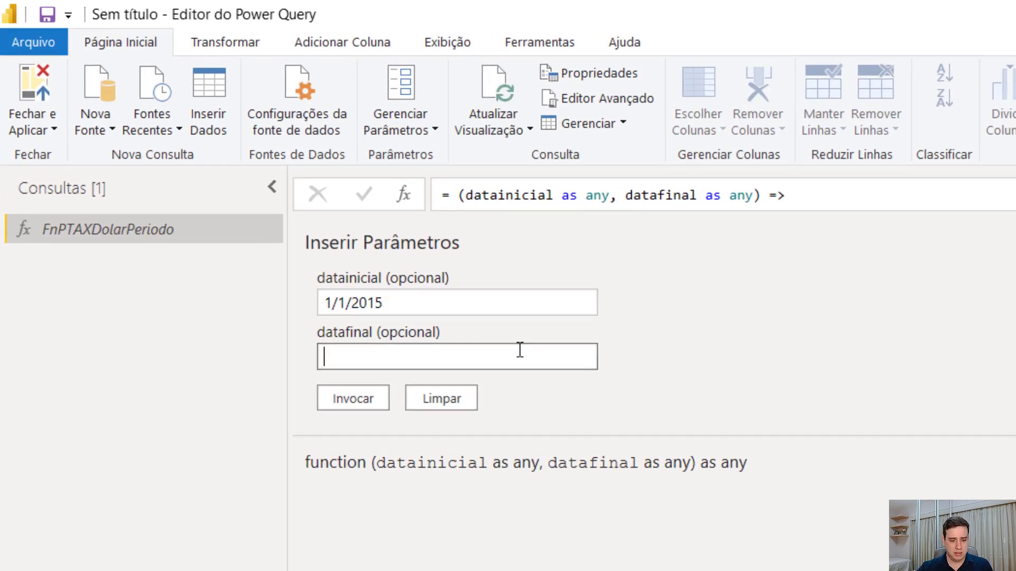
pyautogui.write('1/1/2021')
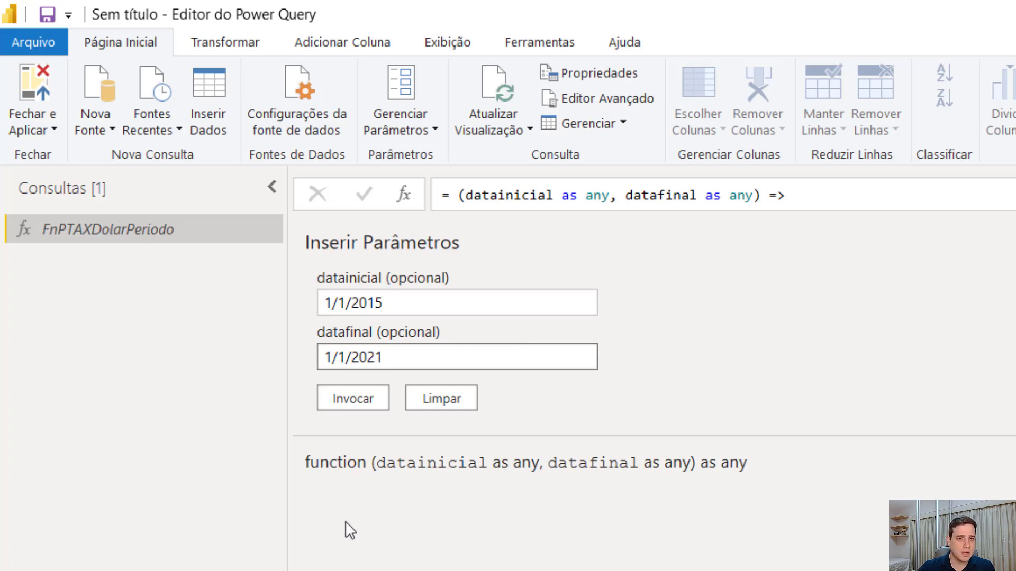
pyautogui.click(376, 404)
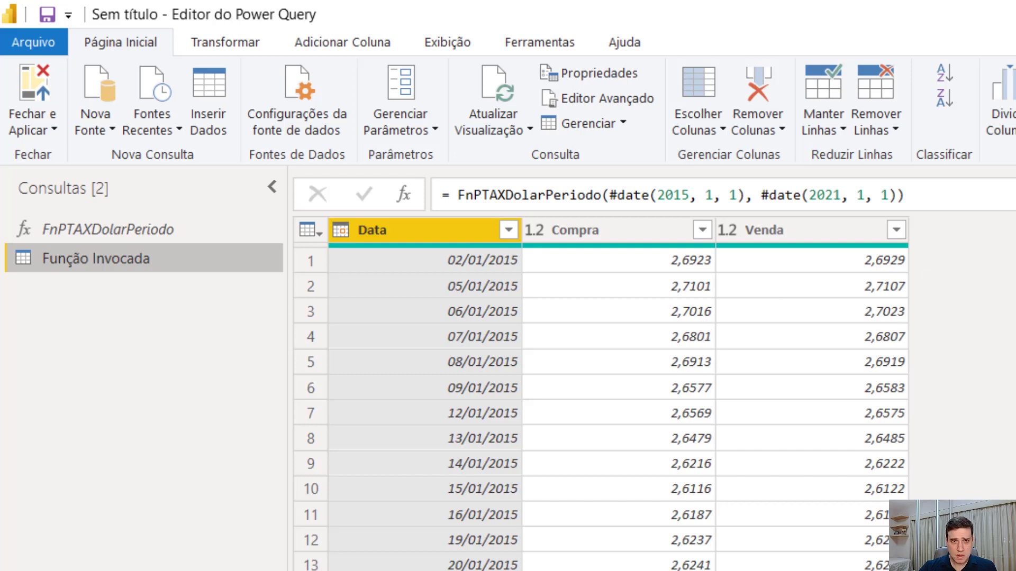
# Rename the invoked function's query as Dólar.
pyautogui.moveTo(921, 151); pyautogui.dragTo(775, 173)
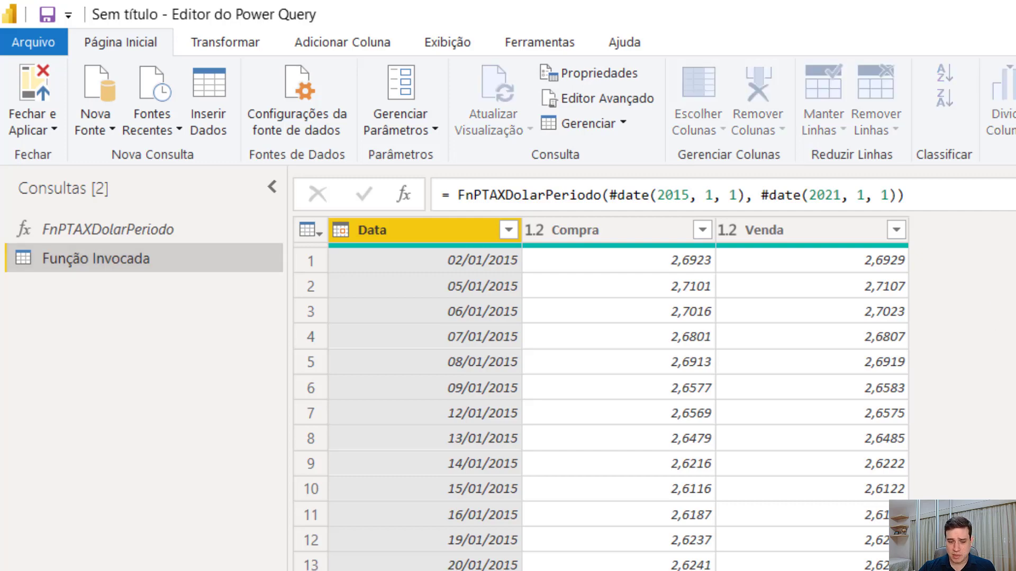
pyautogui.write('Dólar')
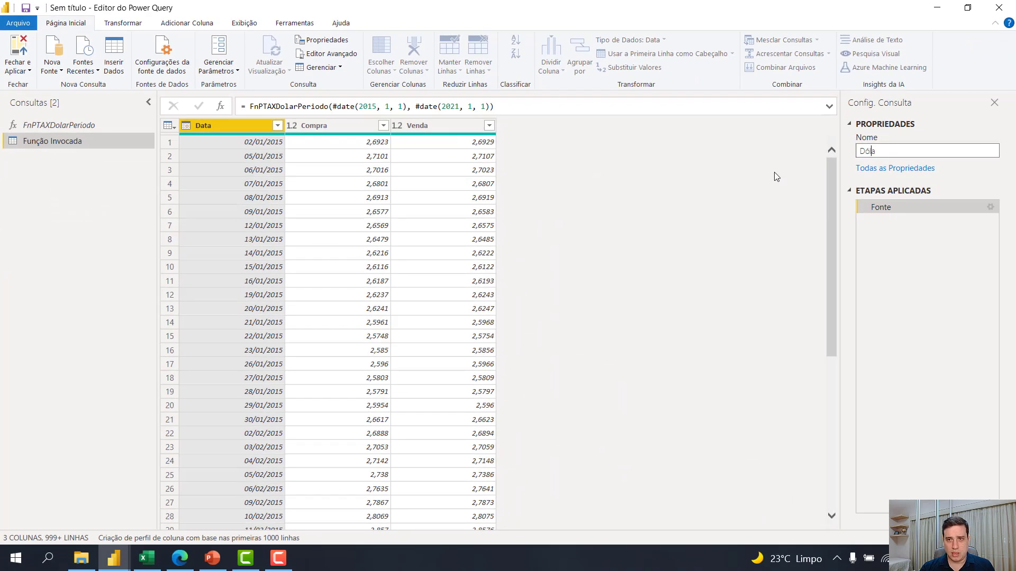
pyautogui.press('Return')
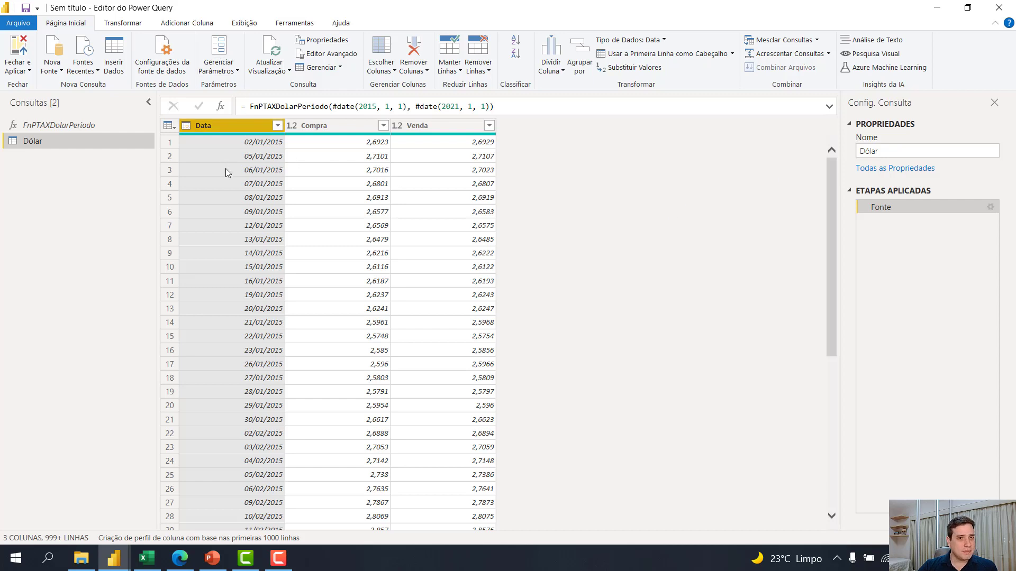
# Add a start-of-month (Início do Mês) column derived from the Data column.
pyautogui.click(184, 25)
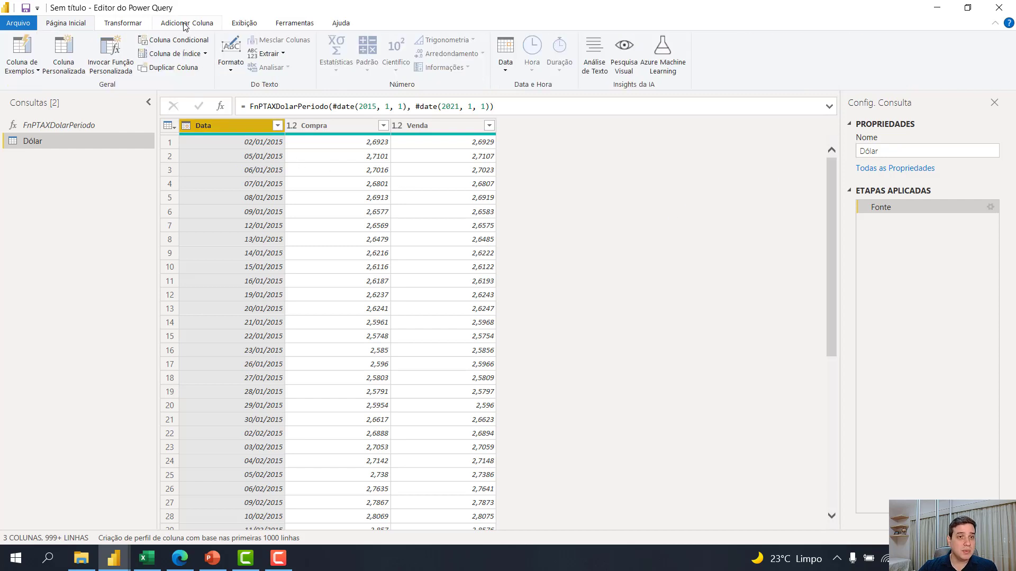
pyautogui.click(506, 55)
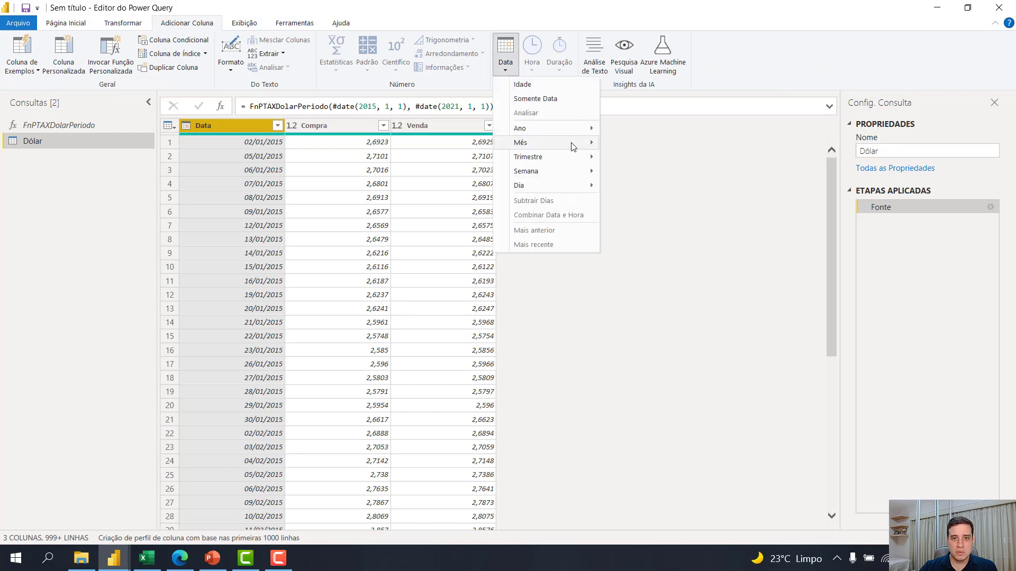
pyautogui.moveTo(575, 144)
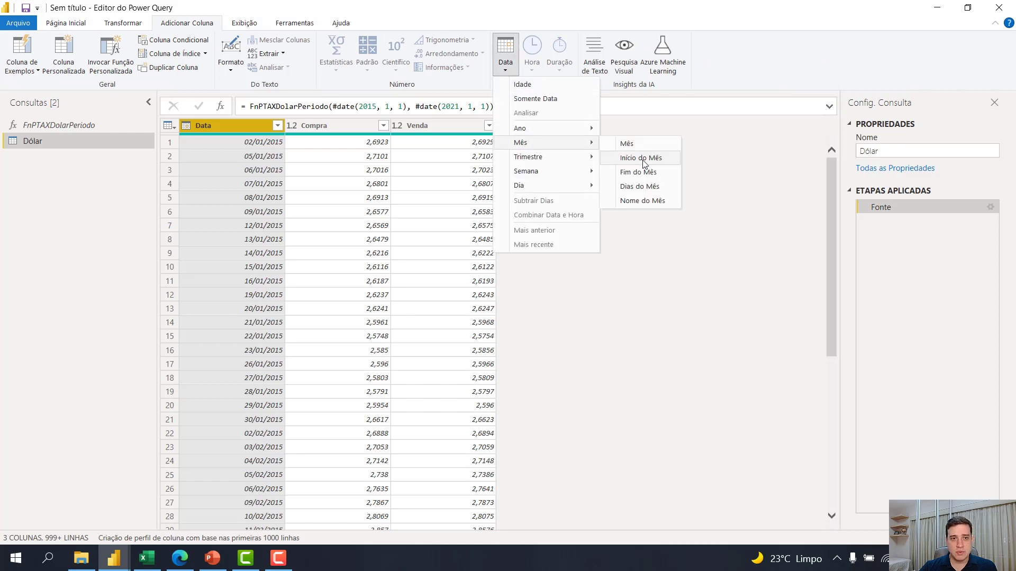
pyautogui.click(641, 158)
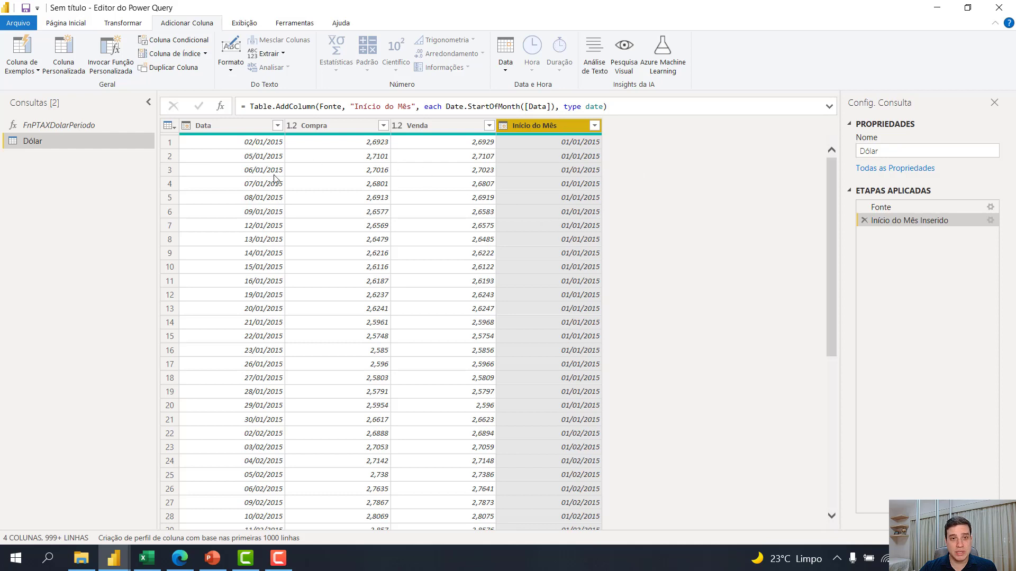
# Add a day-of-month (Dia) column derived from the Data column.
pyautogui.click(250, 132)
pyautogui.click(505, 68)
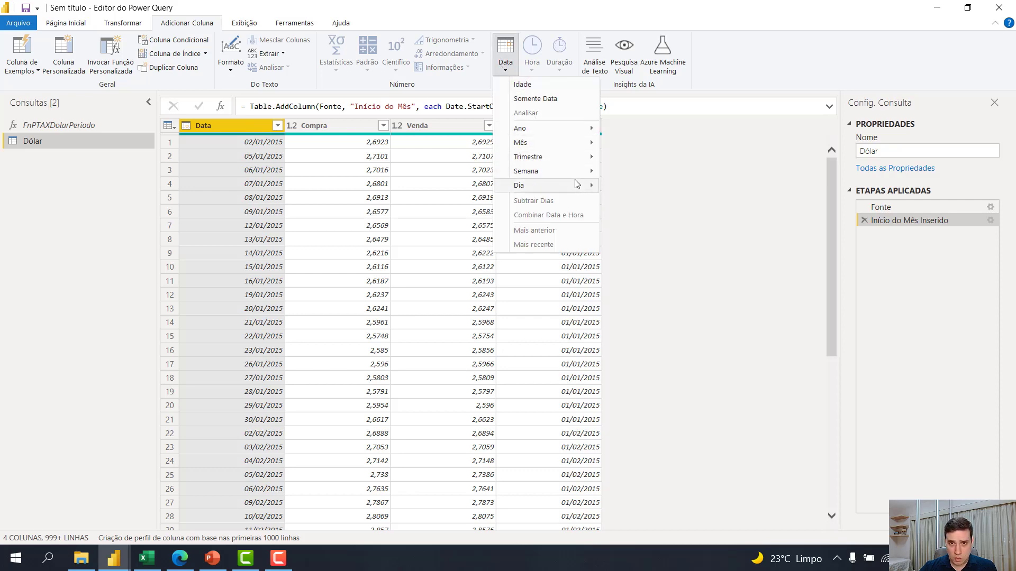
pyautogui.moveTo(579, 186)
pyautogui.click(624, 188)
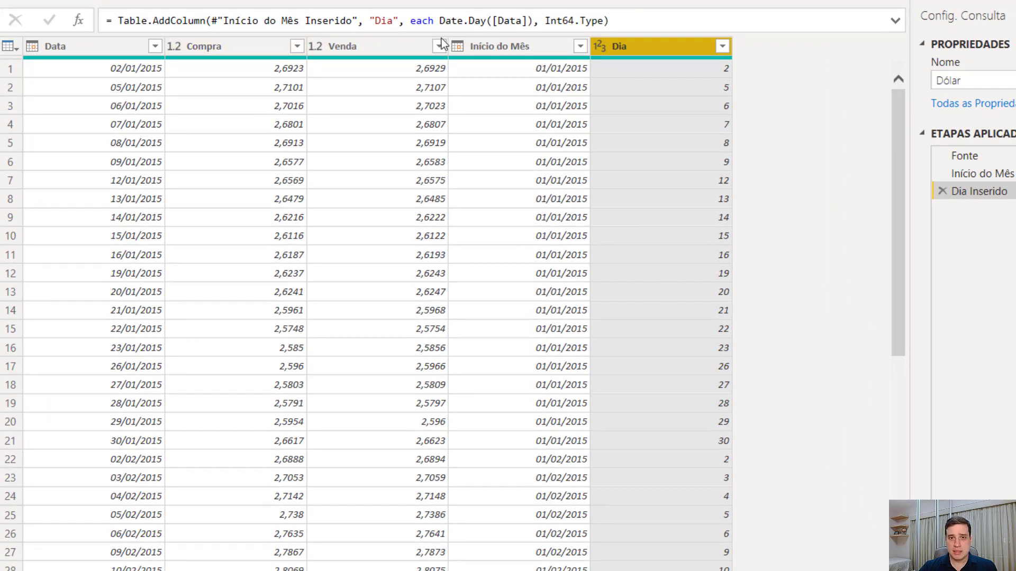
# Turn the Dia column's formula expression into the condition if Date.Day([Data]) <=15.
pyautogui.click(440, 20)
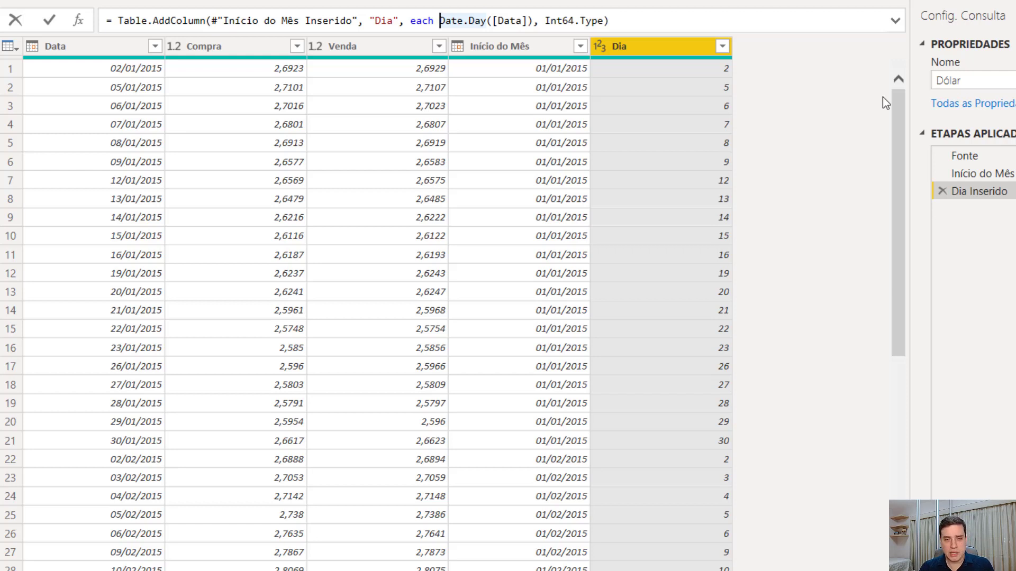
pyautogui.write('if')
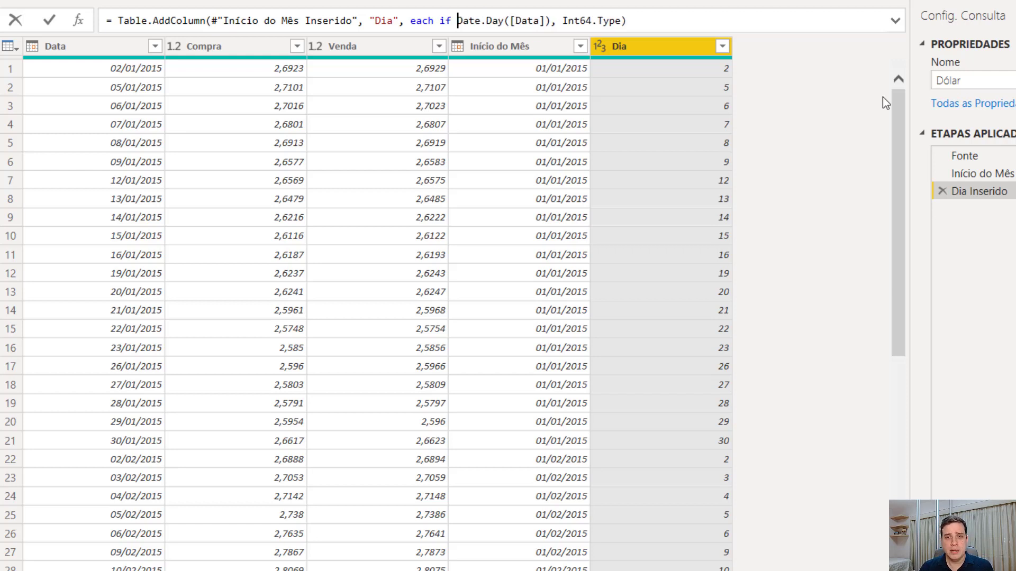
pyautogui.press('Right')
pyautogui.press('Right')
pyautogui.press('Right')
pyautogui.press('Right')
pyautogui.press('Right')
pyautogui.press('Right')
pyautogui.press('Right')
pyautogui.press('Right')
pyautogui.press('Right')
pyautogui.press('Right')
pyautogui.press('Right')
pyautogui.press('Right')
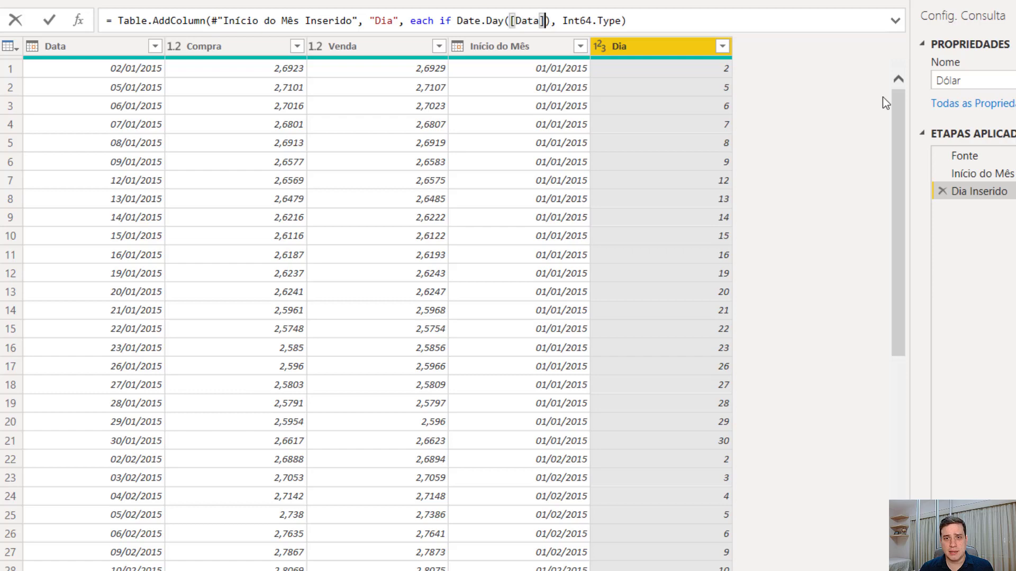
pyautogui.write('<=15')
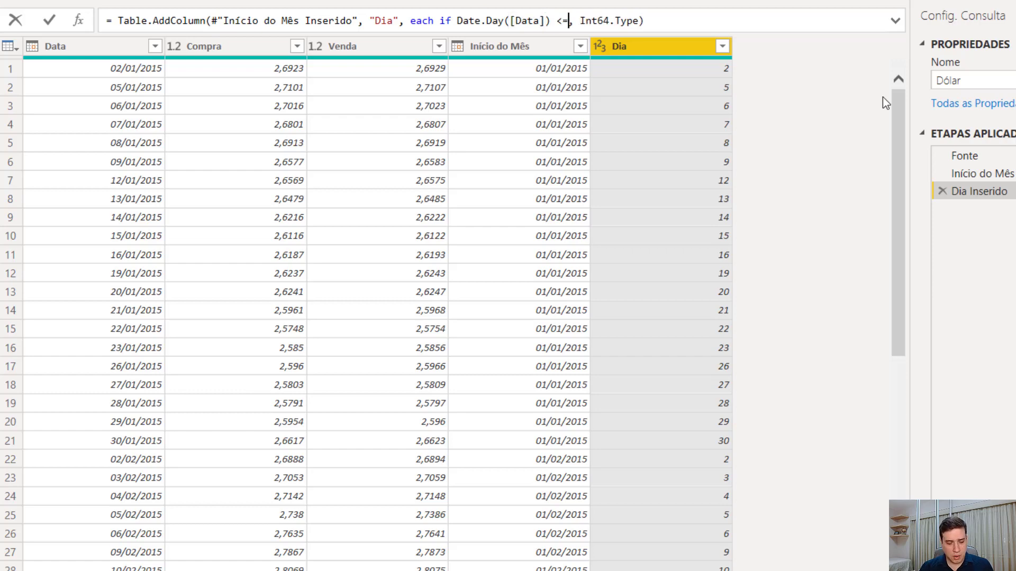
# Add the branch then "1a quinzena" after the day condition in the Dia column's formula.
pyautogui.write(' thn')
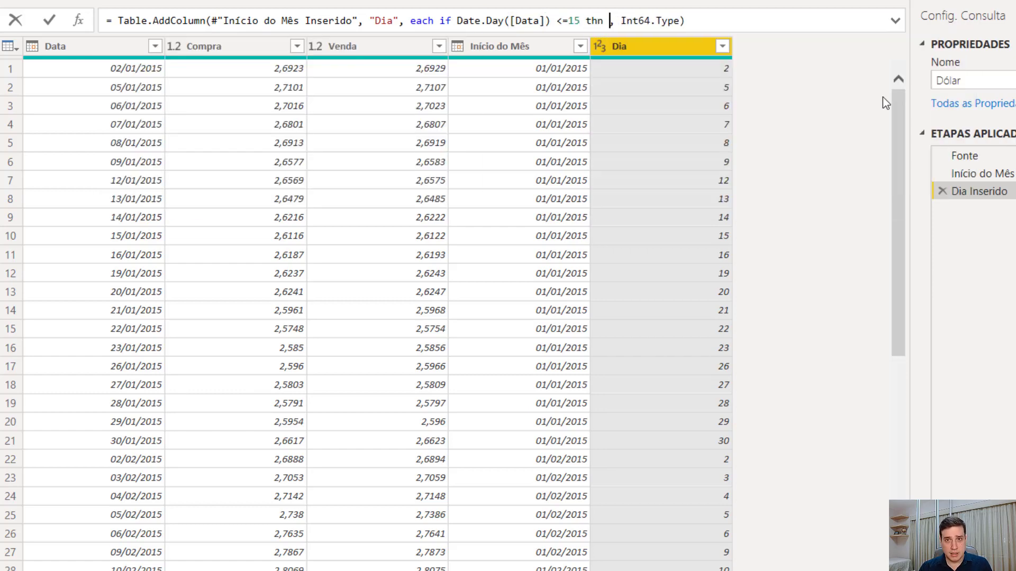
pyautogui.press('BackSpace')
pyautogui.press('BackSpace')
pyautogui.press('BackSpace')
pyautogui.write('then ')
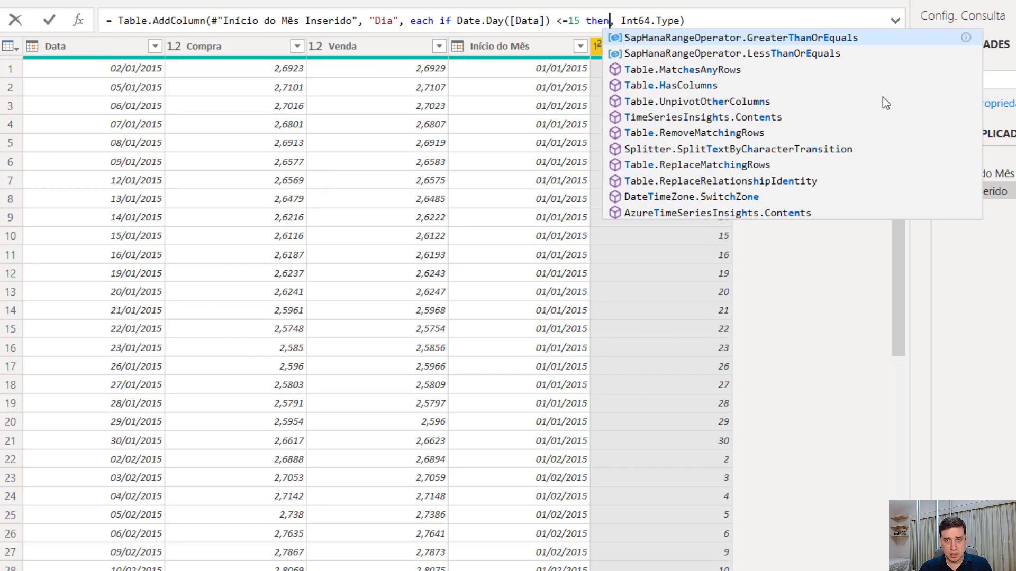
pyautogui.write('"')
pyautogui.write('1a qu')
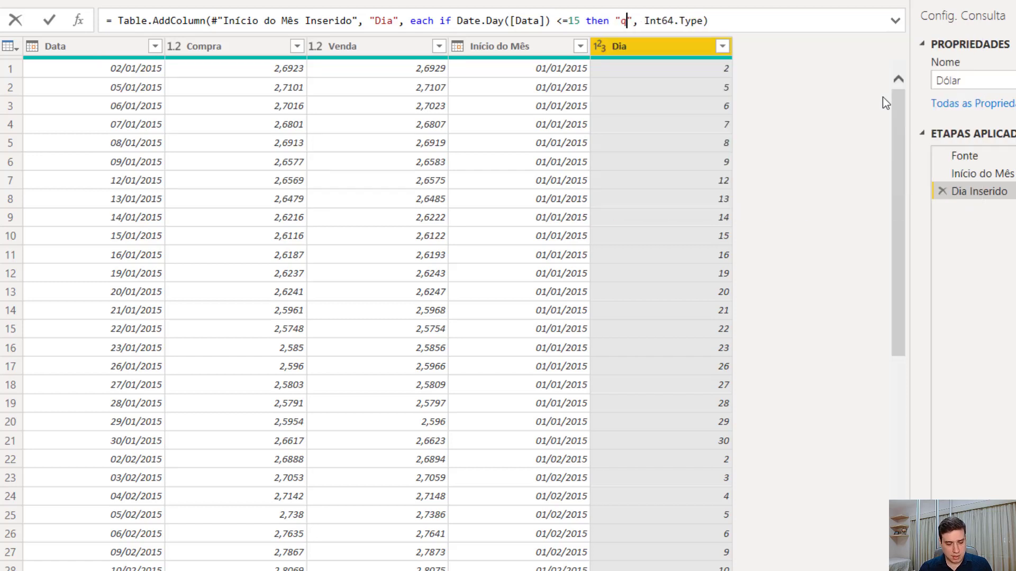
pyautogui.write('inzena')
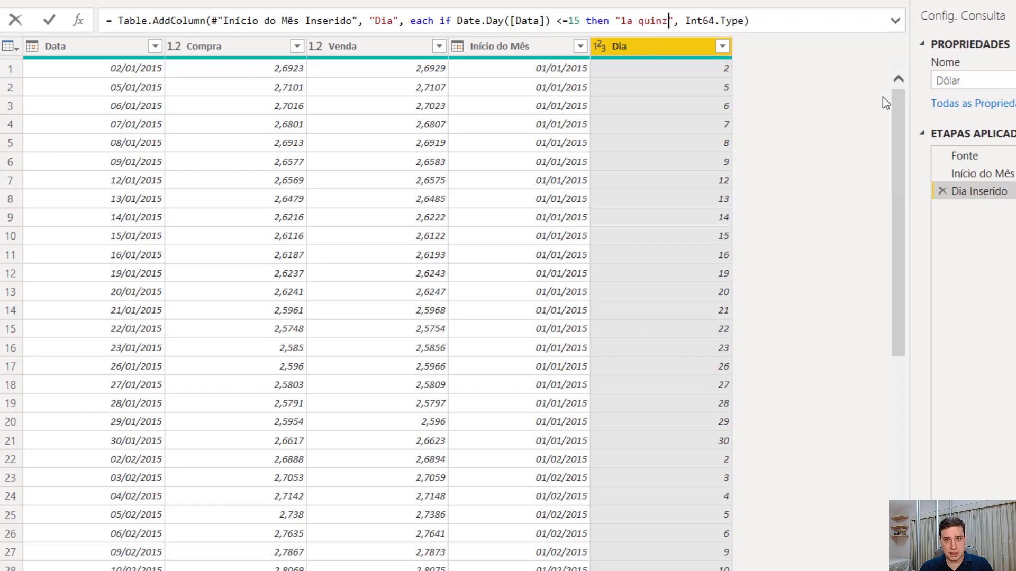
# Complete the condition with else "2a quinzena", reusing the first branch's text, and apply the Dia column's formula.
pyautogui.hotkey('ctrl', 'shift', 'Left')
pyautogui.hotkey('ctrl', 'shift', 'Left')
pyautogui.hotkey('ctrl', 'shift', 'Left')
pyautogui.hotkey('ctrl', 'shift', 'Left')
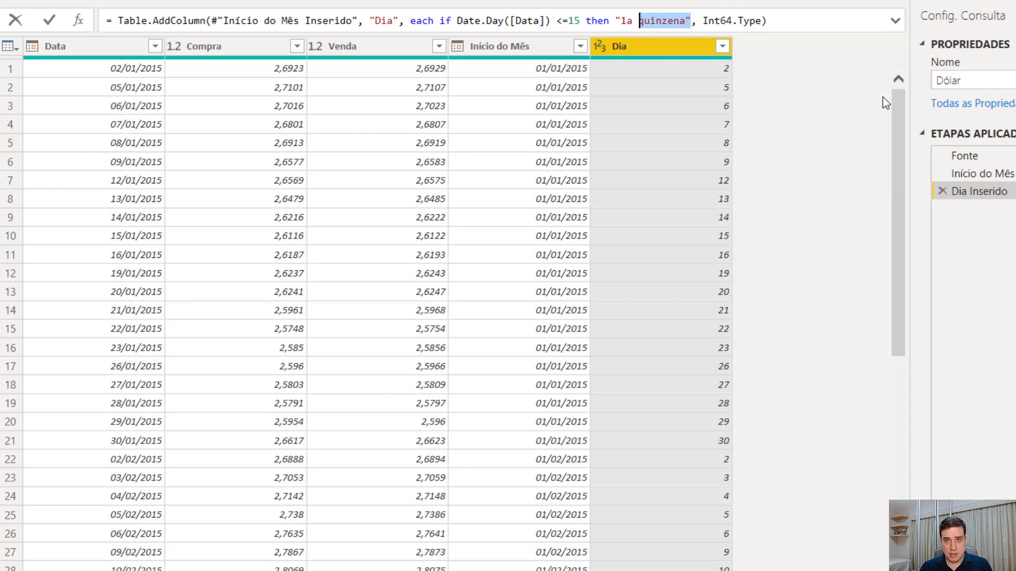
pyautogui.hotkey('ctrl', 'x')
pyautogui.hotkey('ctrl', 'v')
pyautogui.write('else')
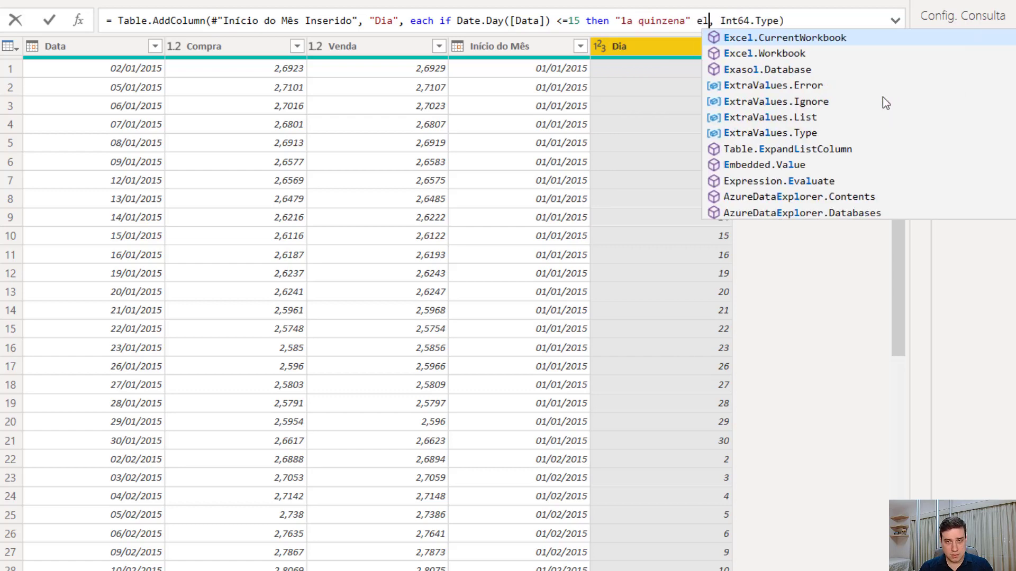
pyautogui.hotkey('ctrl', 'v')
pyautogui.press('Left')
pyautogui.press('Left')
pyautogui.press('Left')
pyautogui.press('Left')
pyautogui.press('Left')
pyautogui.press('Left')
pyautogui.press('Left')
pyautogui.press('Left')
pyautogui.press('Left')
pyautogui.press('Left')
pyautogui.press('Left')
pyautogui.press('Left')
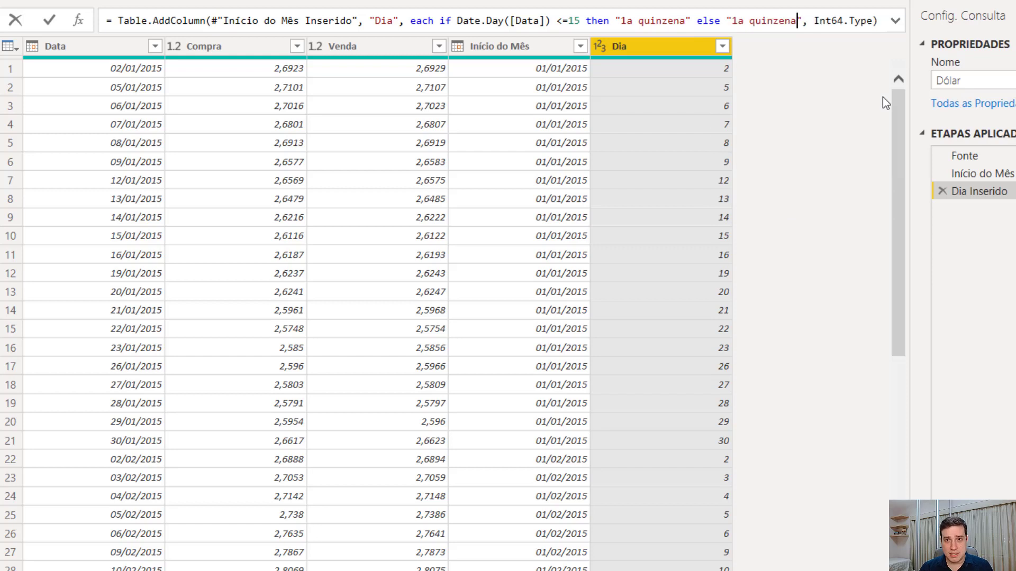
pyautogui.press('Delete')
pyautogui.write('2')
pyautogui.press('Return')
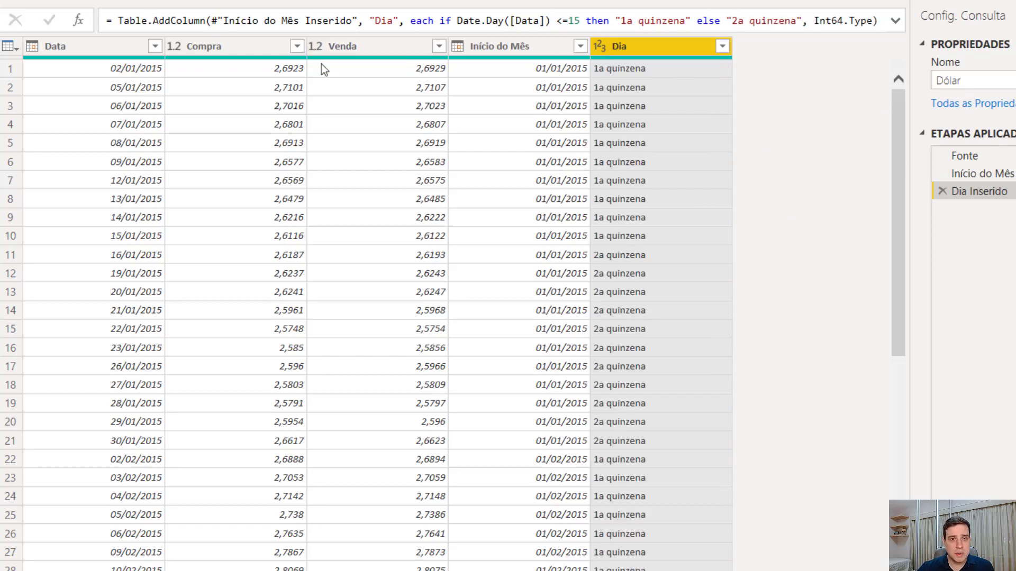
# Rename the Dia column to Quinzena in its Table.AddColumn formula.
pyautogui.doubleClick(384, 20)
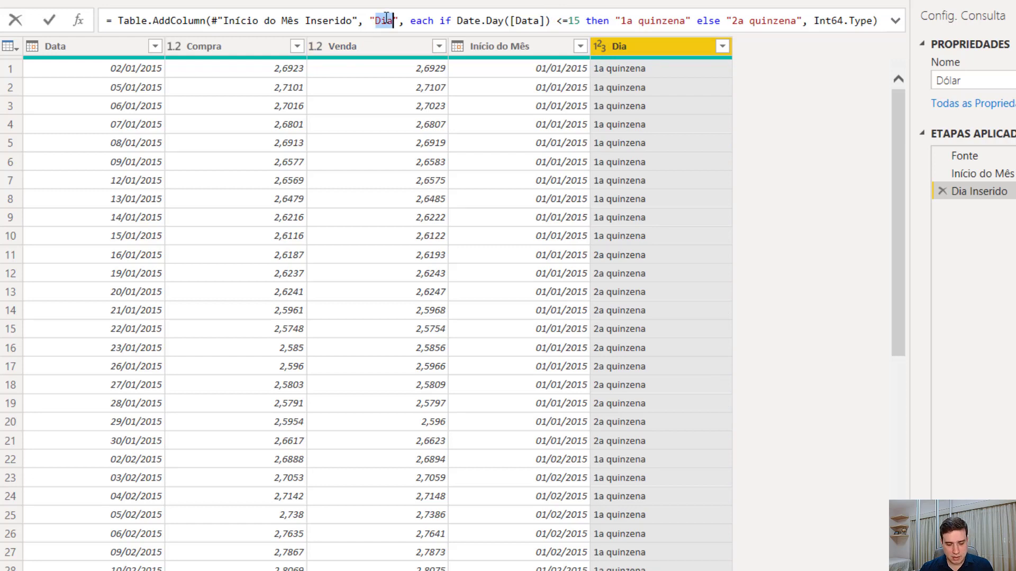
pyautogui.write('Quinzena')
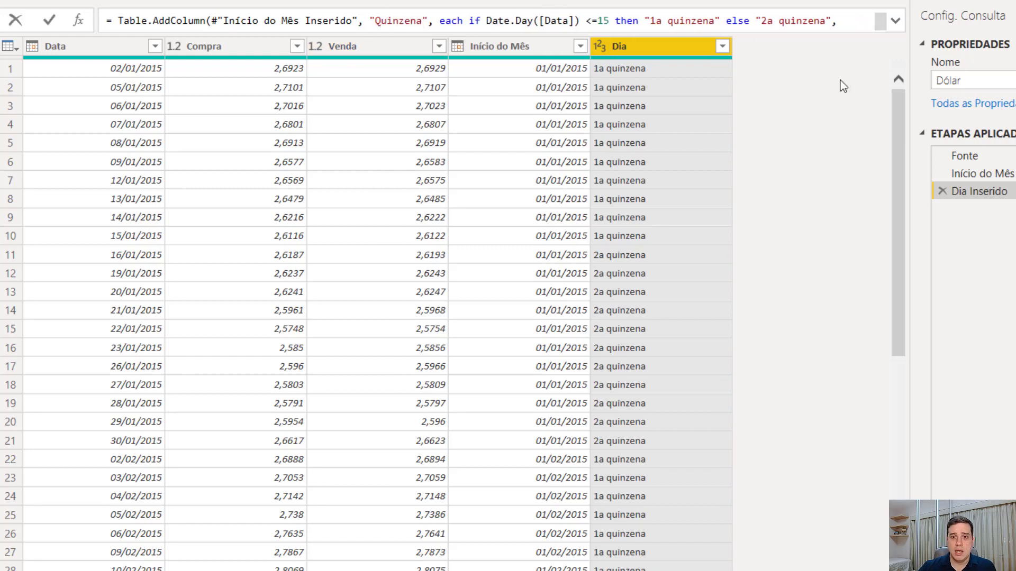
pyautogui.press('Return')
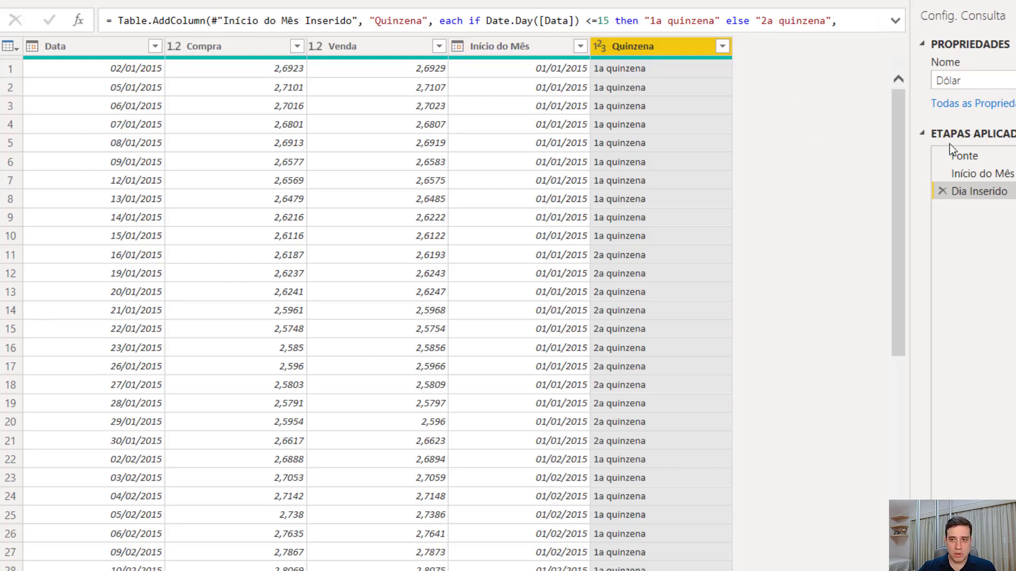
# Rename the Início do Mês column to Período in its own step's formula and return to the Dia Inserido step.
pyautogui.click(989, 176)
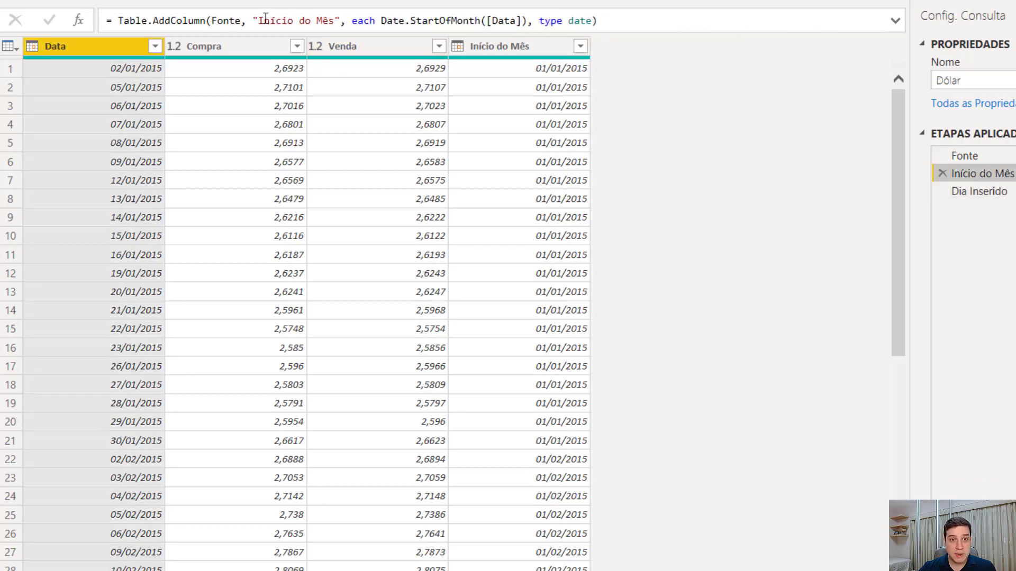
pyautogui.moveTo(259, 20); pyautogui.dragTo(335, 21)
pyautogui.write('Período')
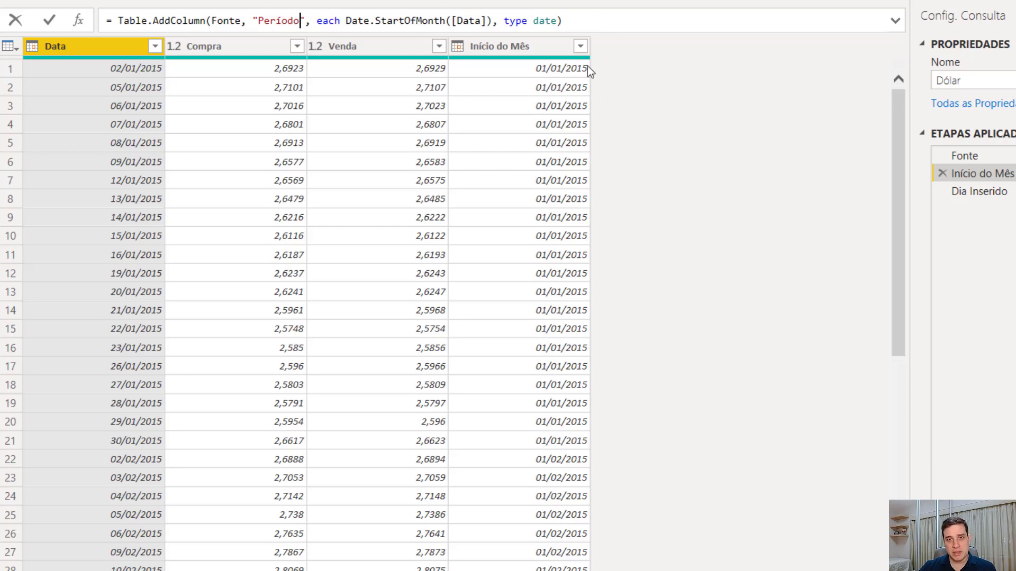
pyautogui.press('Return')
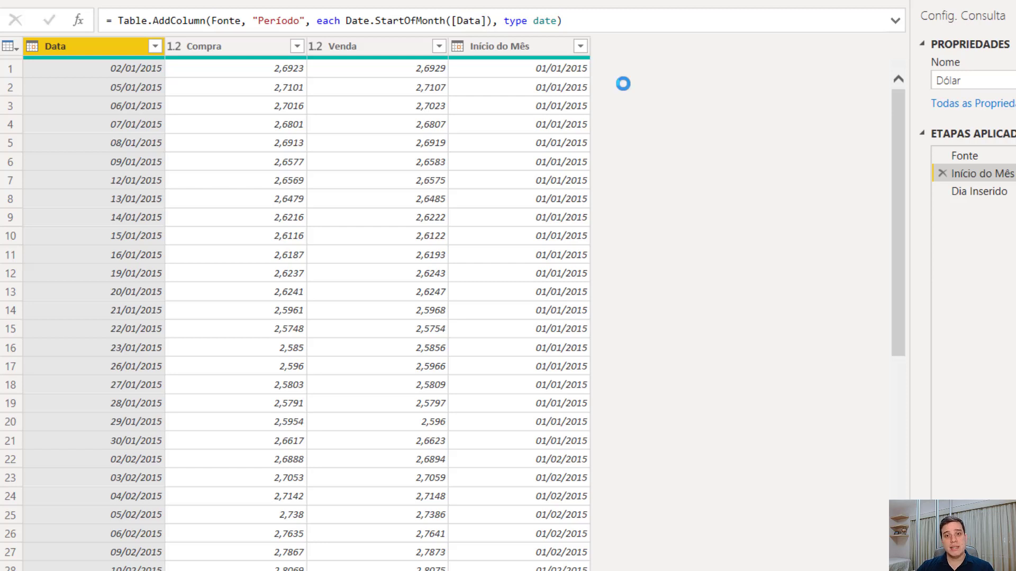
pyautogui.click(976, 195)
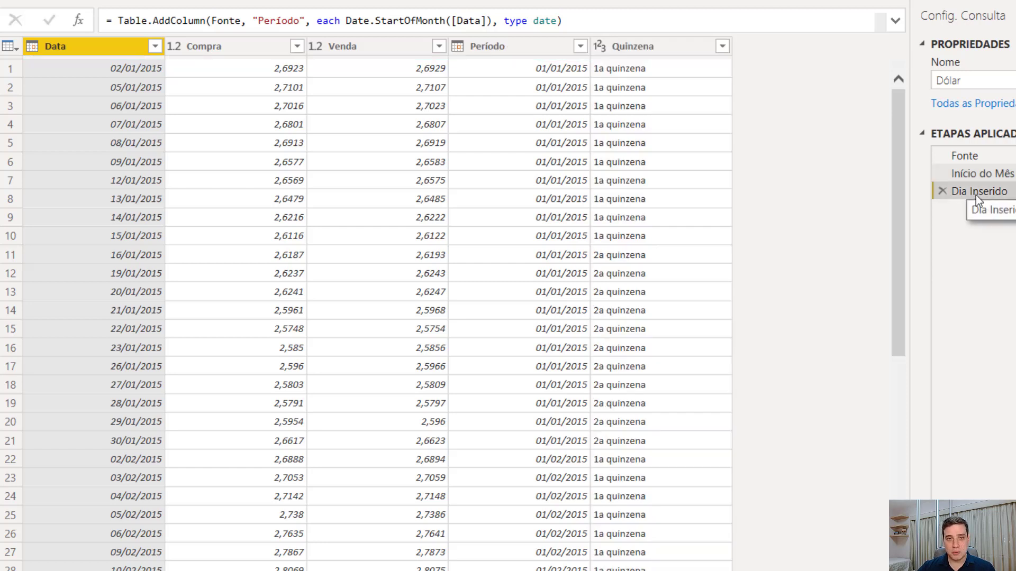
# Group the rows by Período and Quinzena with a Contagem row count, and compare the result with the Dia Inserido step.
pyautogui.click(540, 47)
pyautogui.keyDown('ctrl'); pyautogui.click(660, 47); pyautogui.keyUp('ctrl')
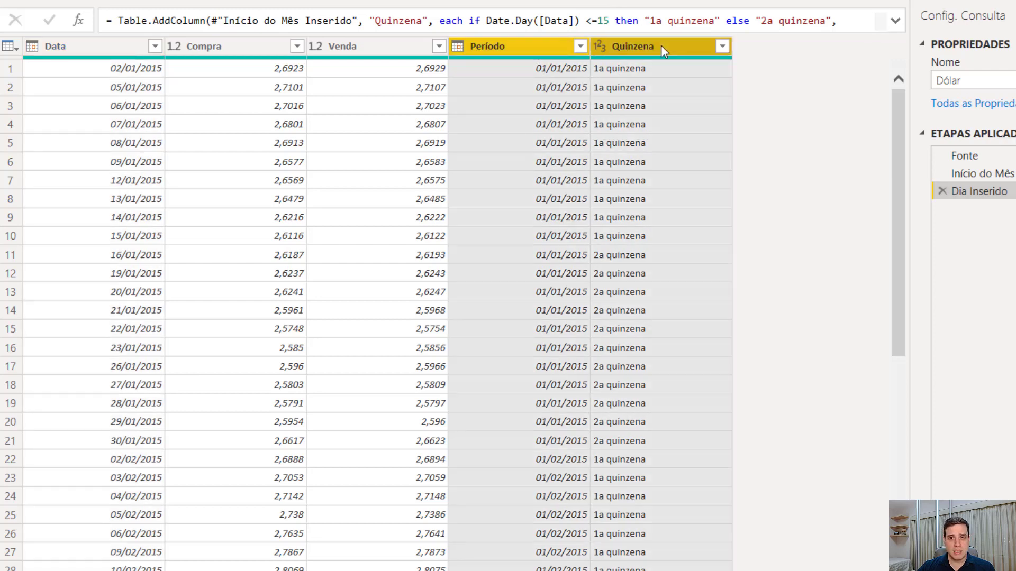
pyautogui.rightClick(535, 47)
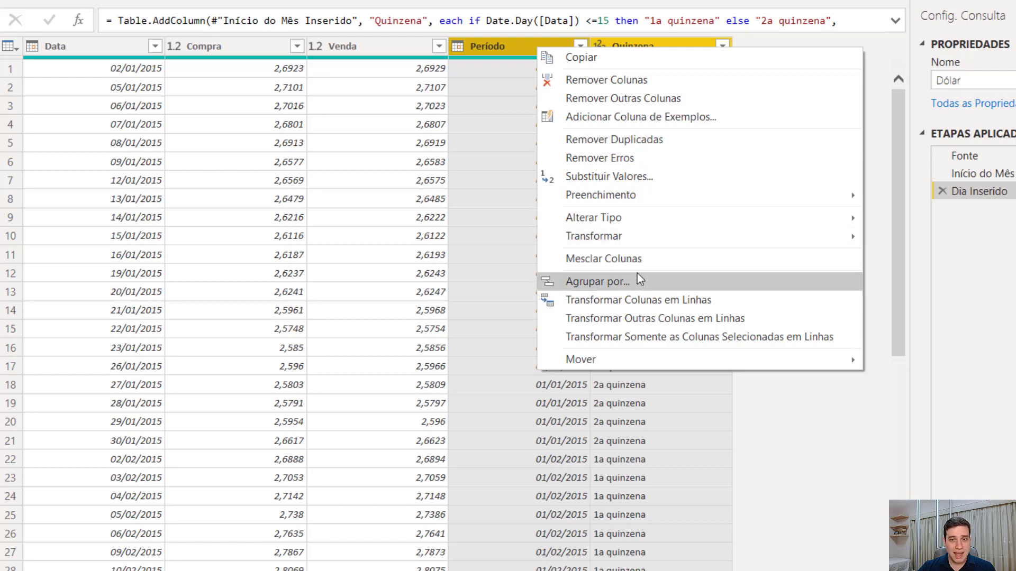
pyautogui.click(598, 282)
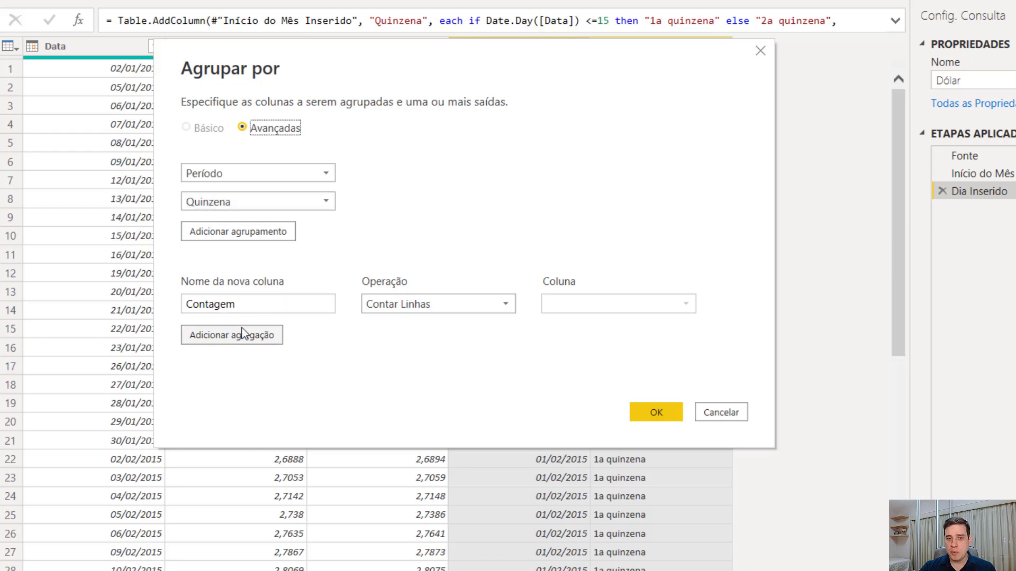
pyautogui.click(655, 413)
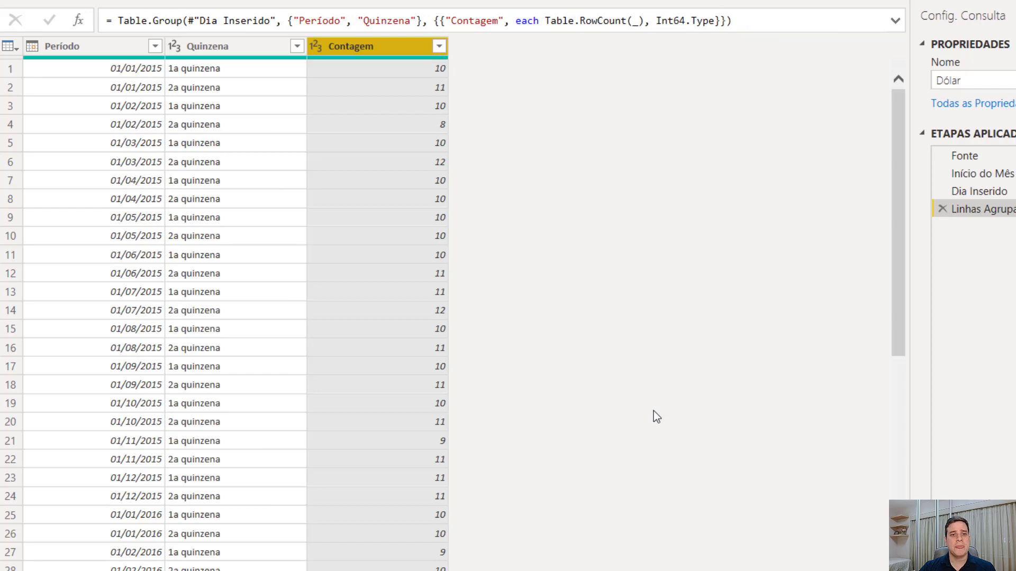
pyautogui.click(982, 192)
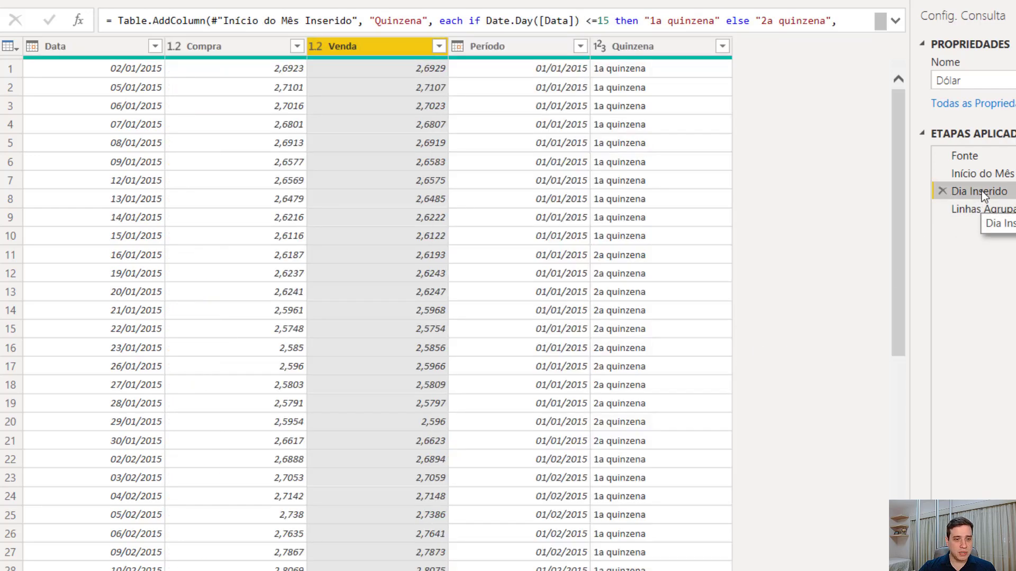
pyautogui.click(991, 211)
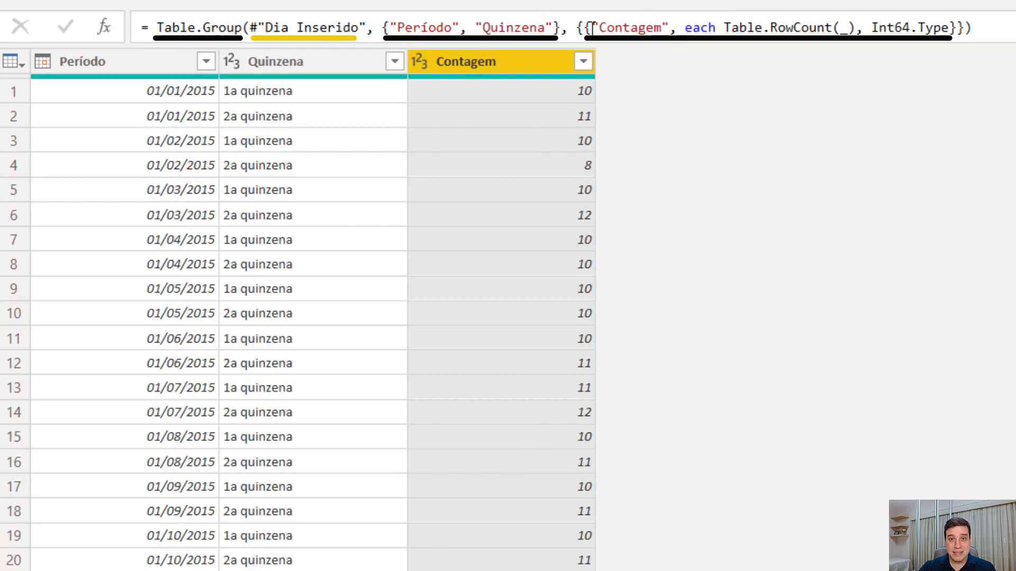
# Empty the aggregation list in the Table.Group formula to {}, and delete the Linhas Agrupadas step.
pyautogui.moveTo(593, 27); pyautogui.dragTo(948, 26)
pyautogui.press('BackSpace')
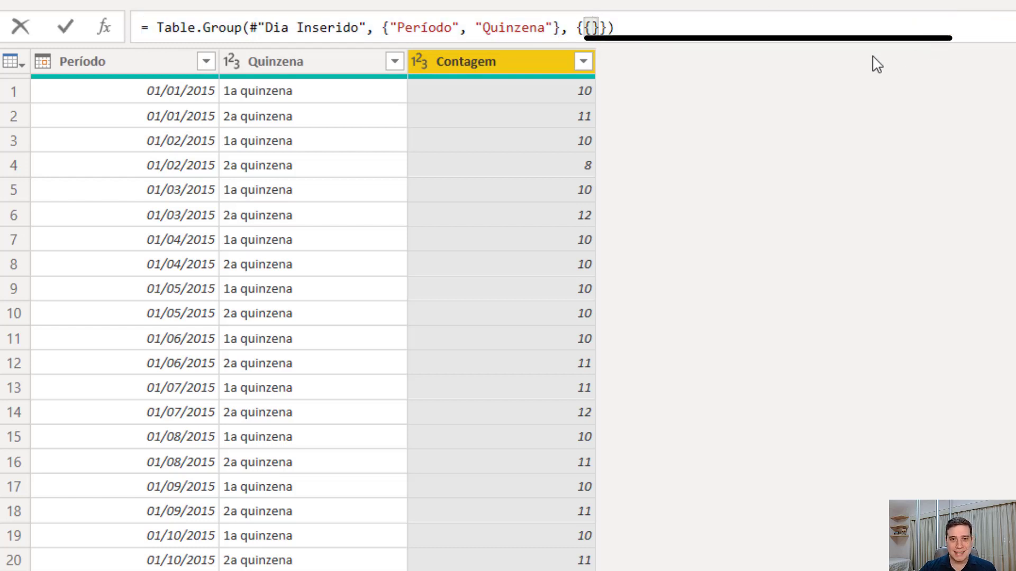
pyautogui.press('Return')
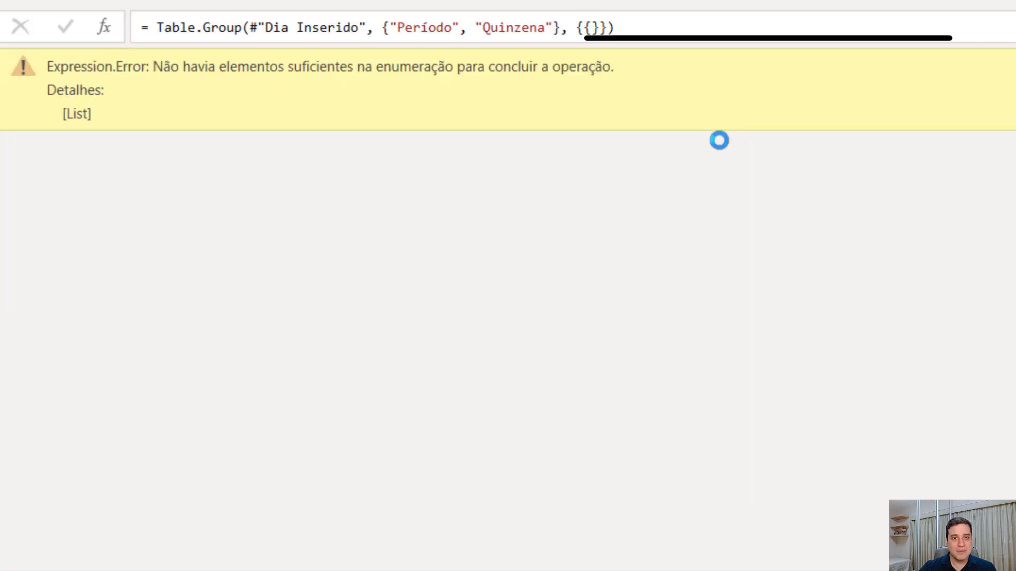
pyautogui.moveTo(584, 31); pyautogui.dragTo(601, 35)
pyautogui.press('BackSpace')
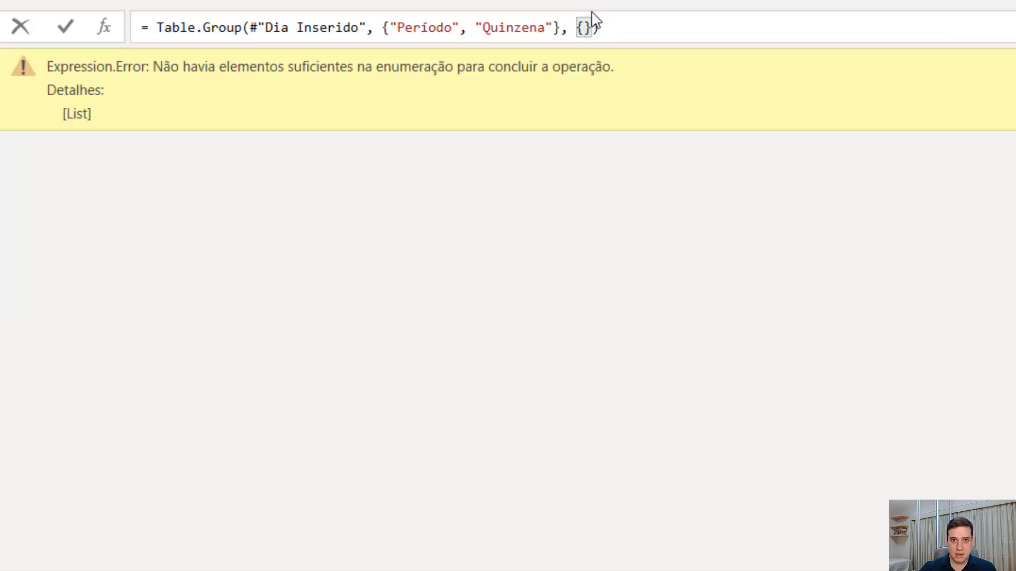
pyautogui.press('Return')
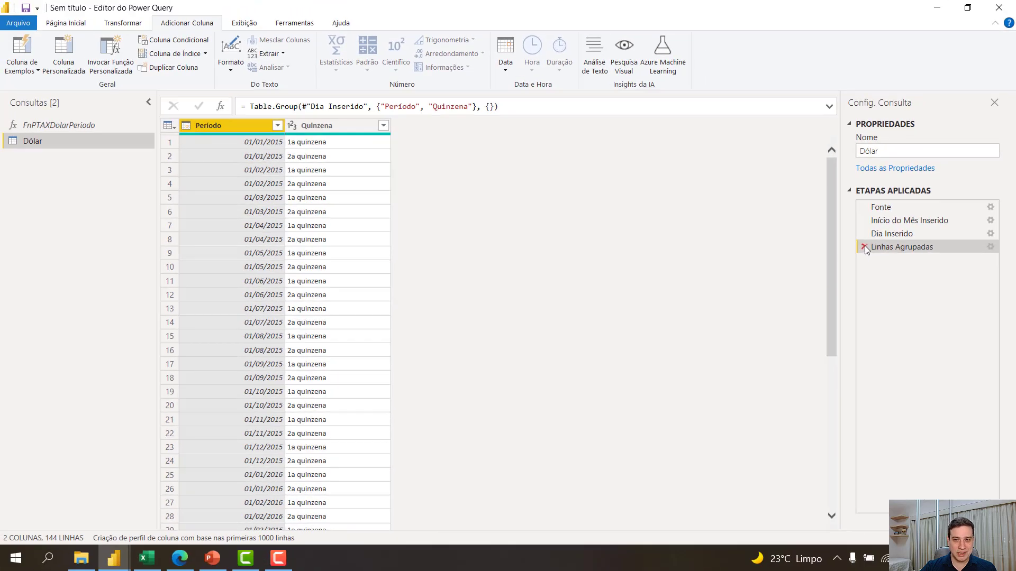
pyautogui.click(864, 247)
# Remove all columns of the Dólar table except Período and Quinzena.
pyautogui.click(562, 140)
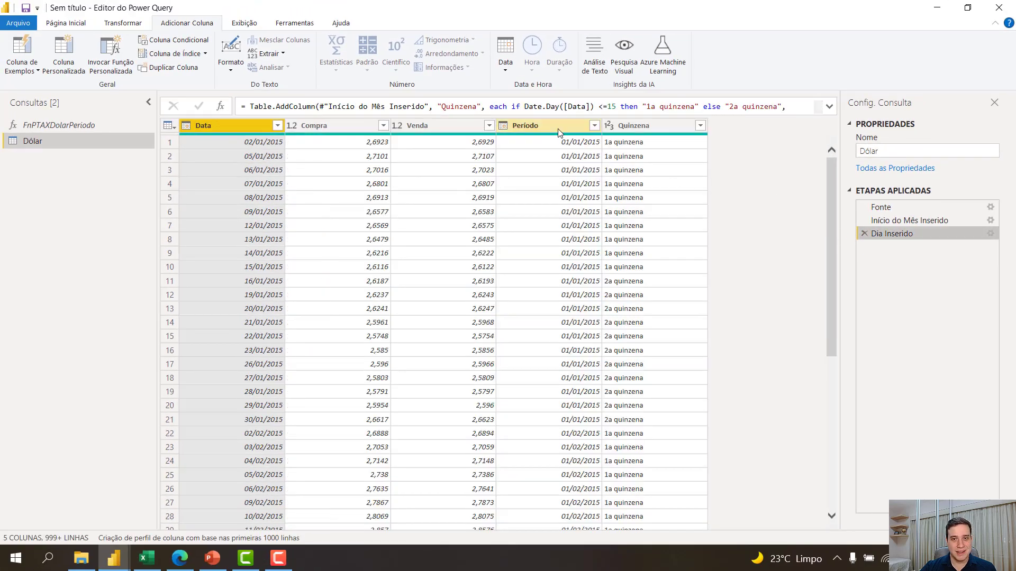
pyautogui.keyDown('ctrl'); pyautogui.click(652, 126); pyautogui.keyUp('ctrl')
pyautogui.rightClick(652, 126)
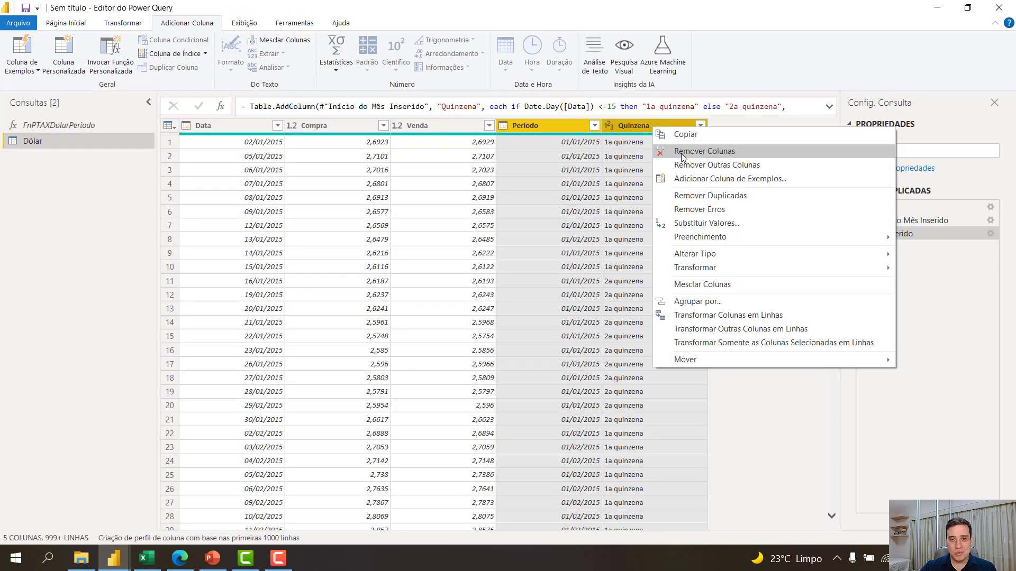
pyautogui.click(689, 164)
# Remove duplicate rows across Período and Quinzena, and delete both the duplicate-removal and column-removal steps.
pyautogui.keyDown('ctrl'); pyautogui.click(312, 123); pyautogui.keyUp('ctrl')
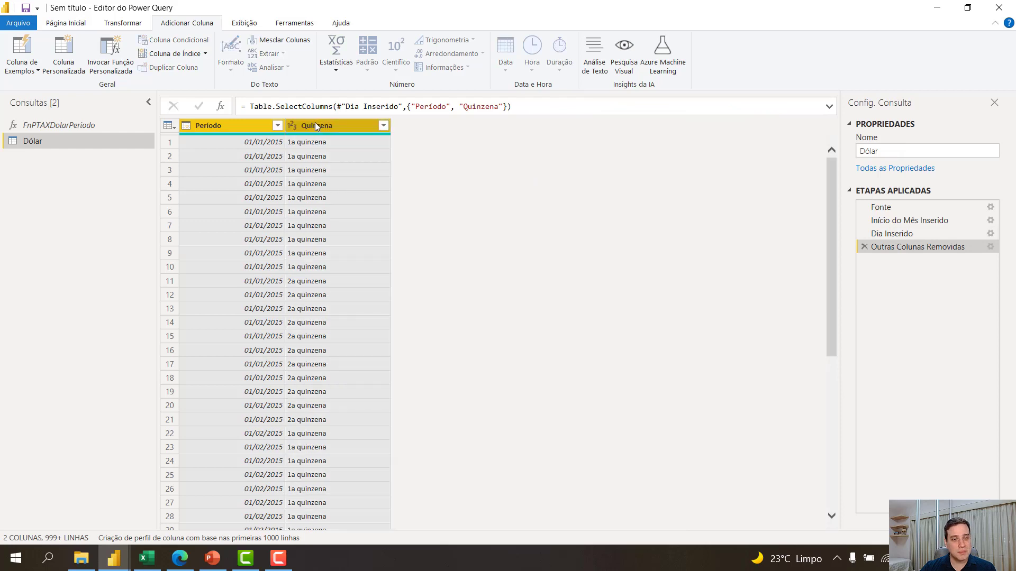
pyautogui.rightClick(315, 122)
pyautogui.click(408, 191)
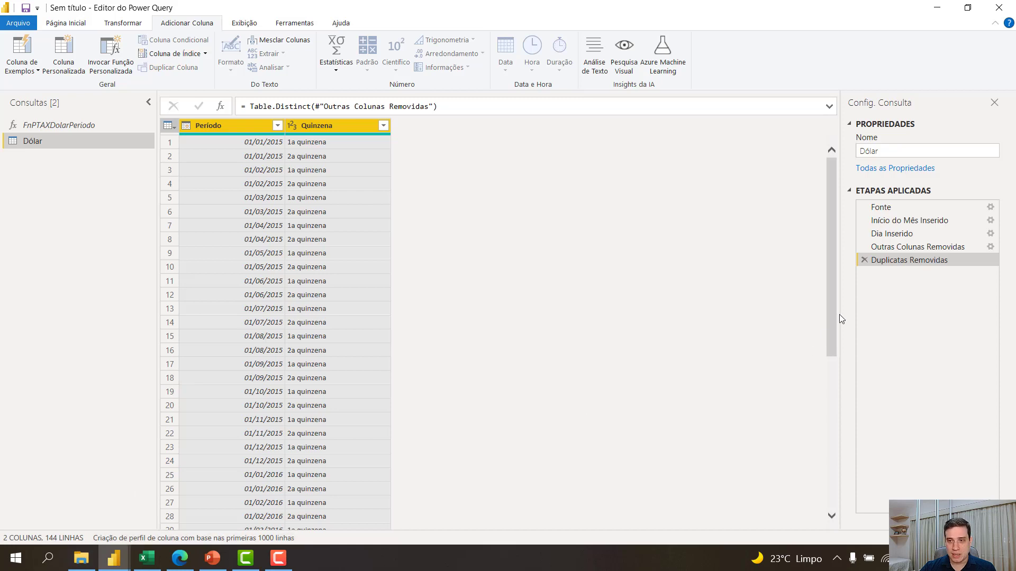
pyautogui.click(864, 259)
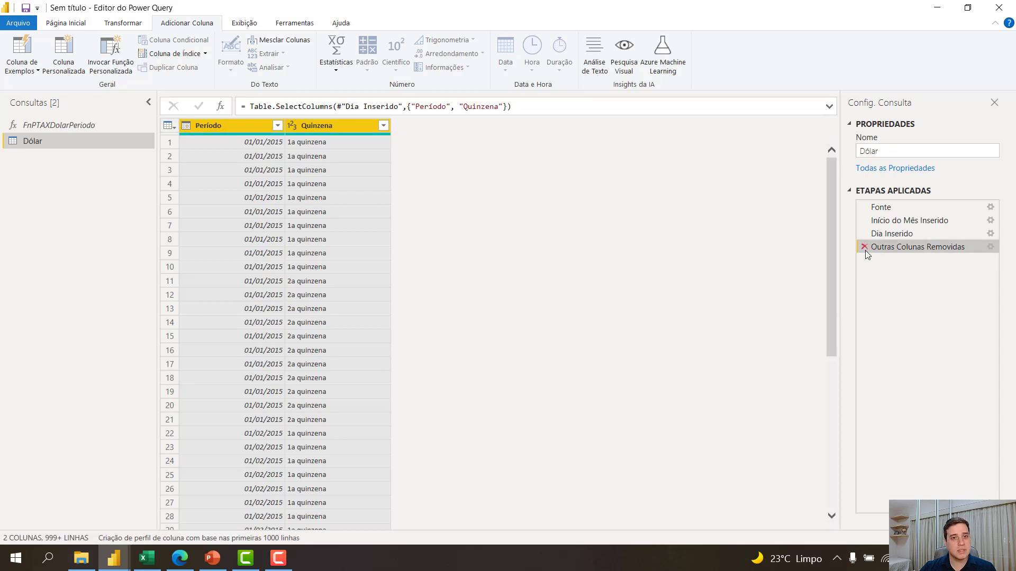
pyautogui.click(864, 246)
# Group the Dólar table by Período and Quinzena, with a Contagem column that counts rows.
pyautogui.click(577, 130)
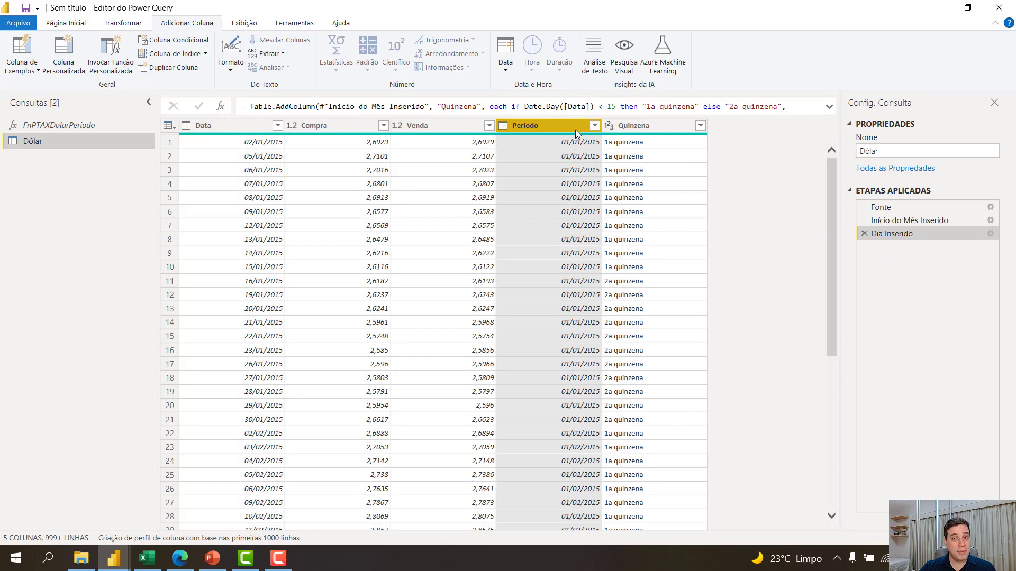
pyautogui.keyDown('ctrl'); pyautogui.click(646, 124); pyautogui.keyUp('ctrl')
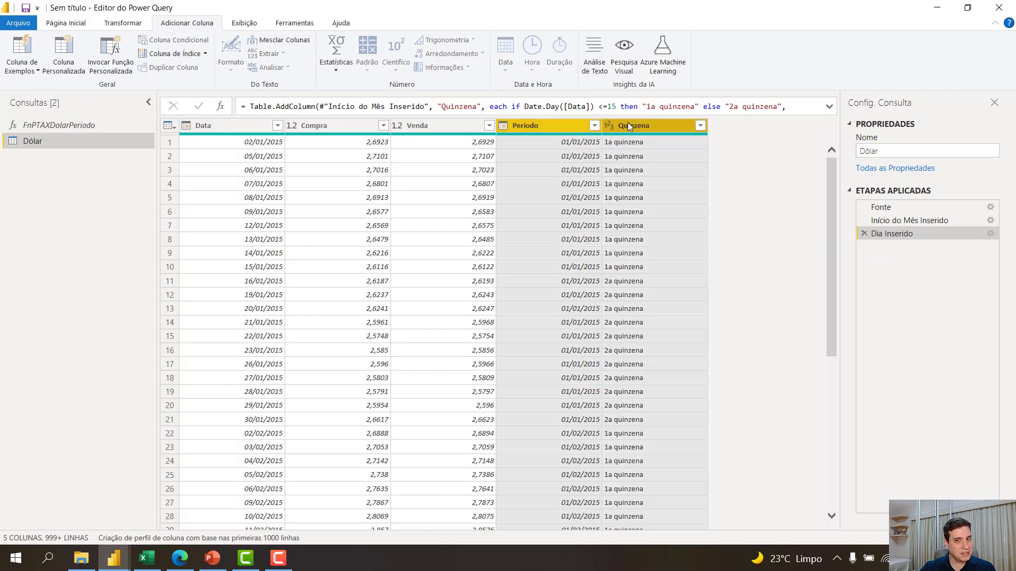
pyautogui.rightClick(629, 126)
pyautogui.click(703, 298)
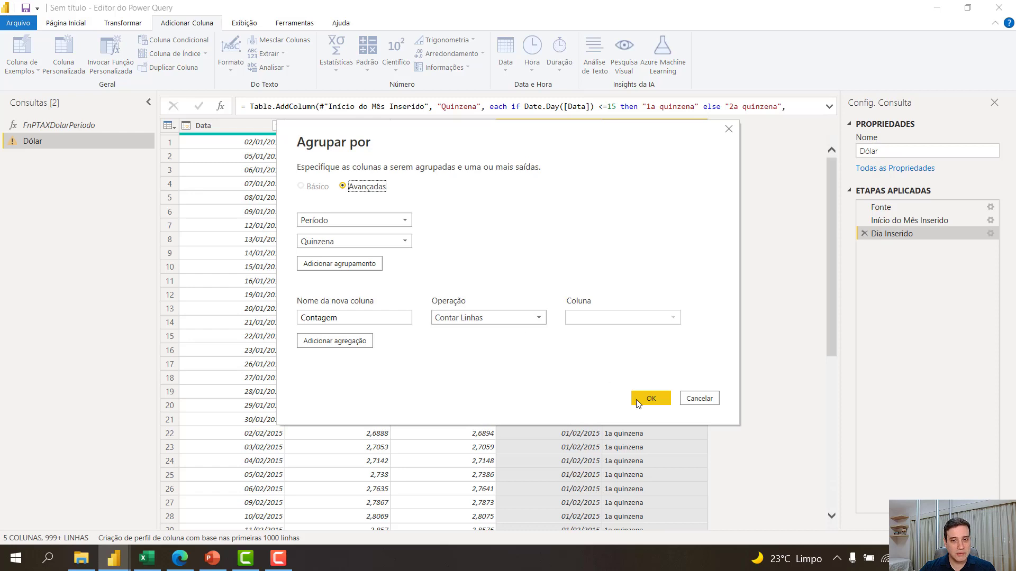
pyautogui.click(643, 399)
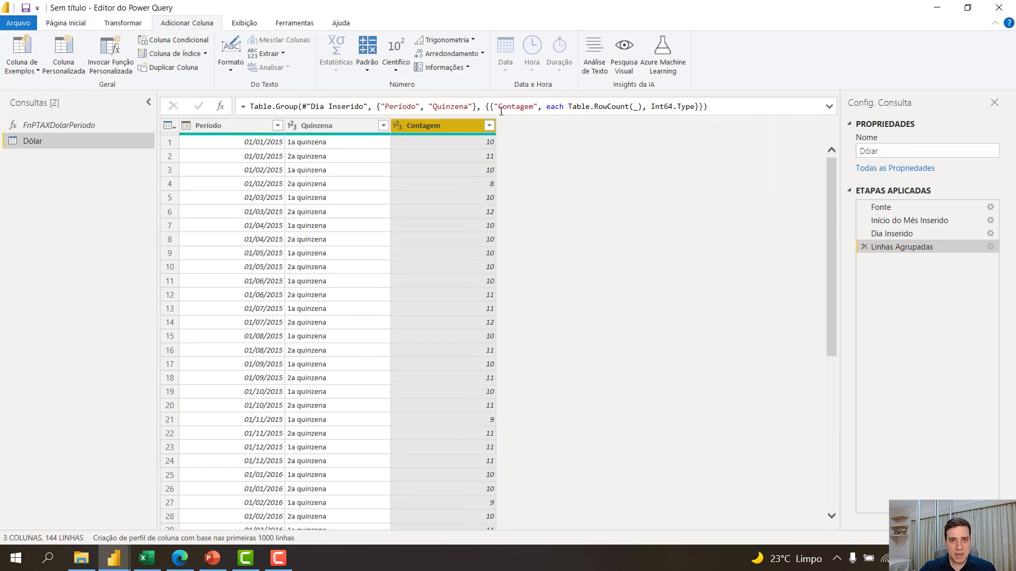
# Delete the Contagem aggregation from the Table.Group formula so its aggregation list is an empty {}.
pyautogui.moveTo(490, 107); pyautogui.dragTo(697, 106)
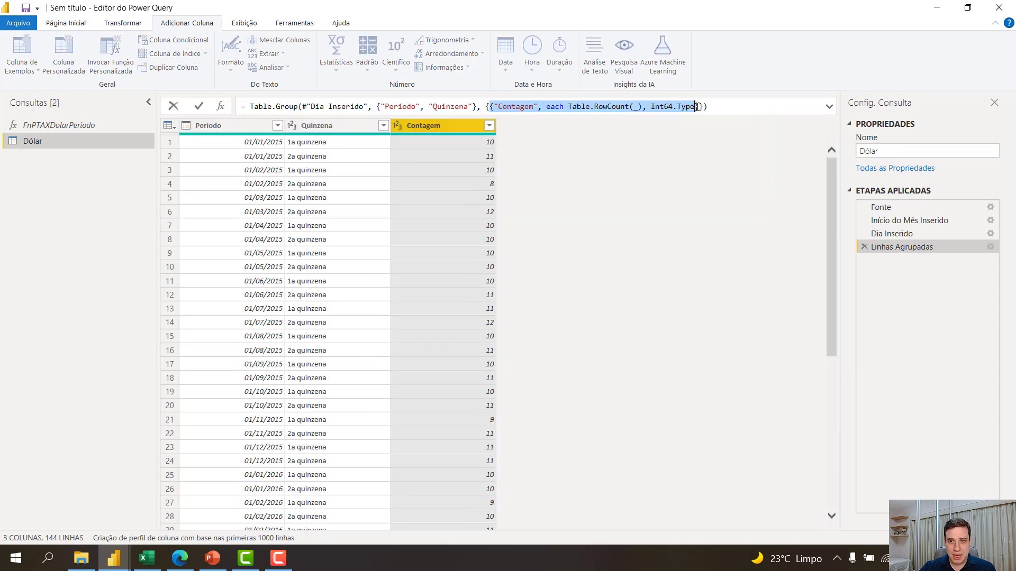
pyautogui.press('Delete')
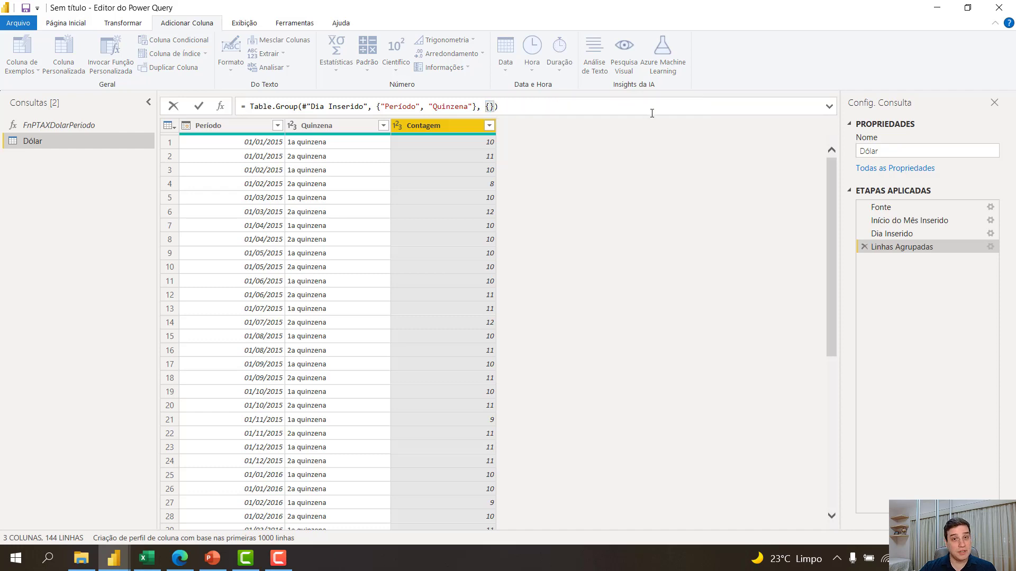
pyautogui.press('Return')
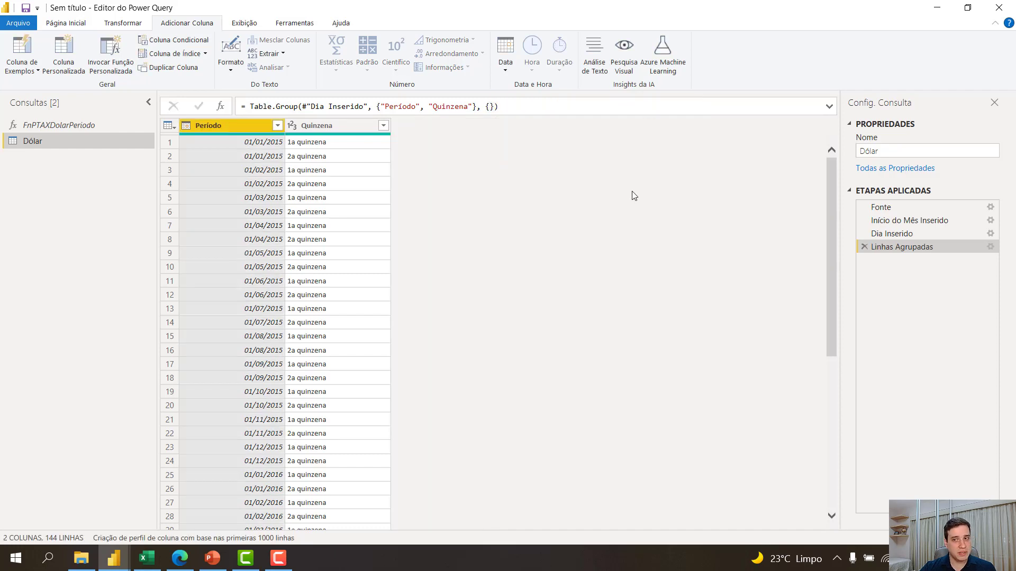
# Reopen the Linhas Agrupadas settings and name the Contar Linhas aggregation Contagem.
pyautogui.click(989, 247)
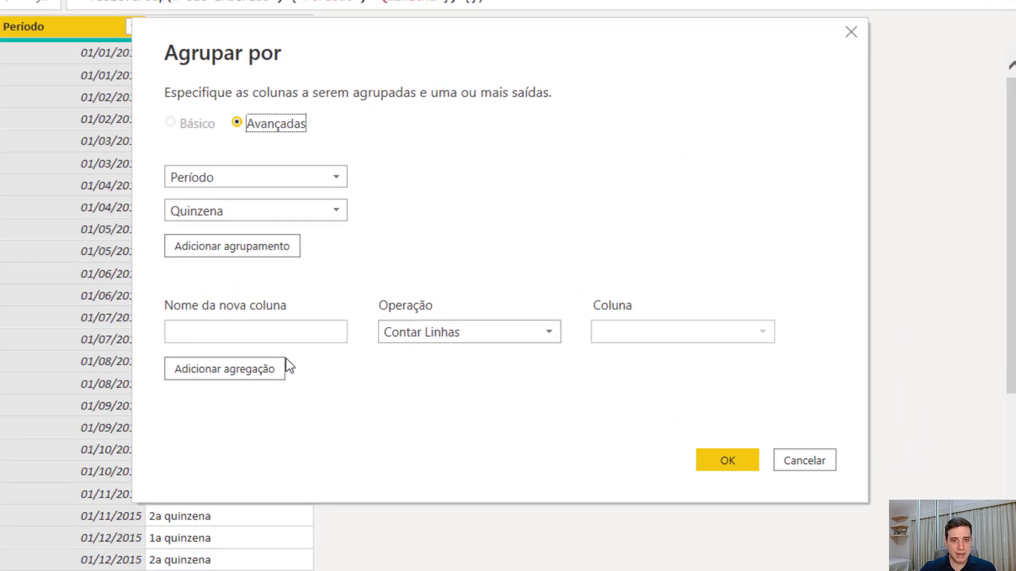
pyautogui.click(288, 331)
pyautogui.write('Contagem')
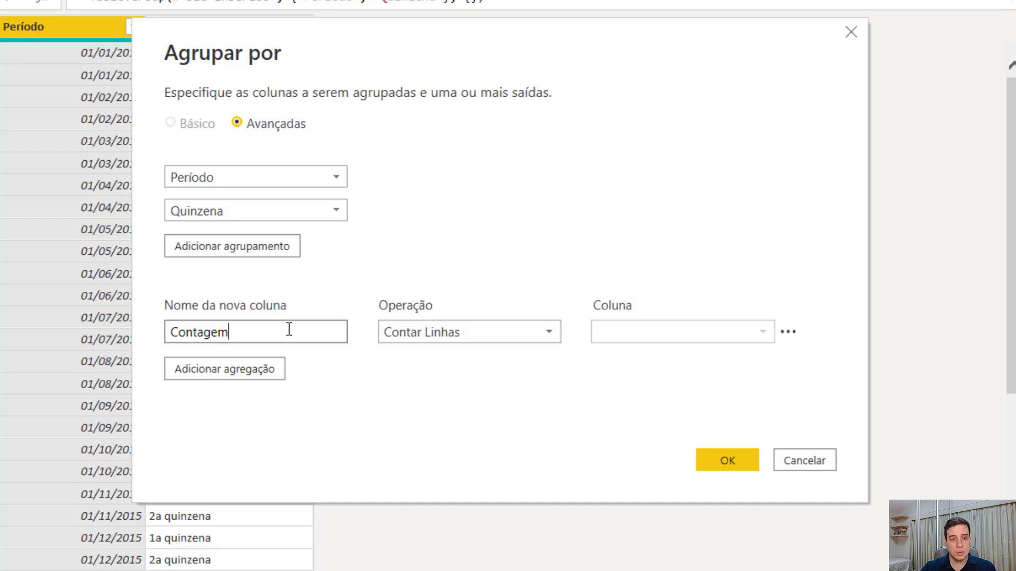
# Add a second aggregation named Mínimo that uses the Mín. operation on the Venda column.
pyautogui.click(262, 369)
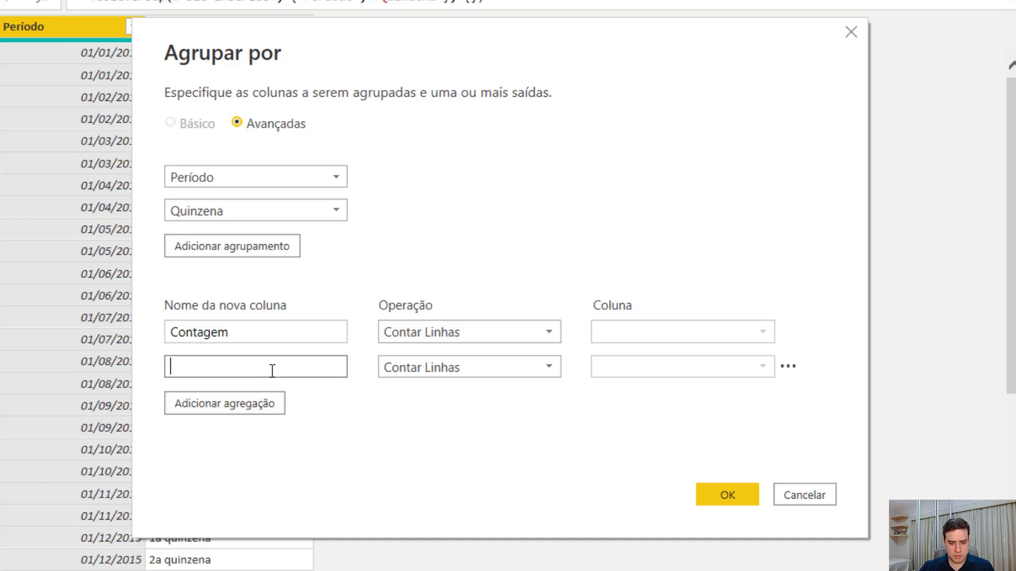
pyautogui.write('Míni')
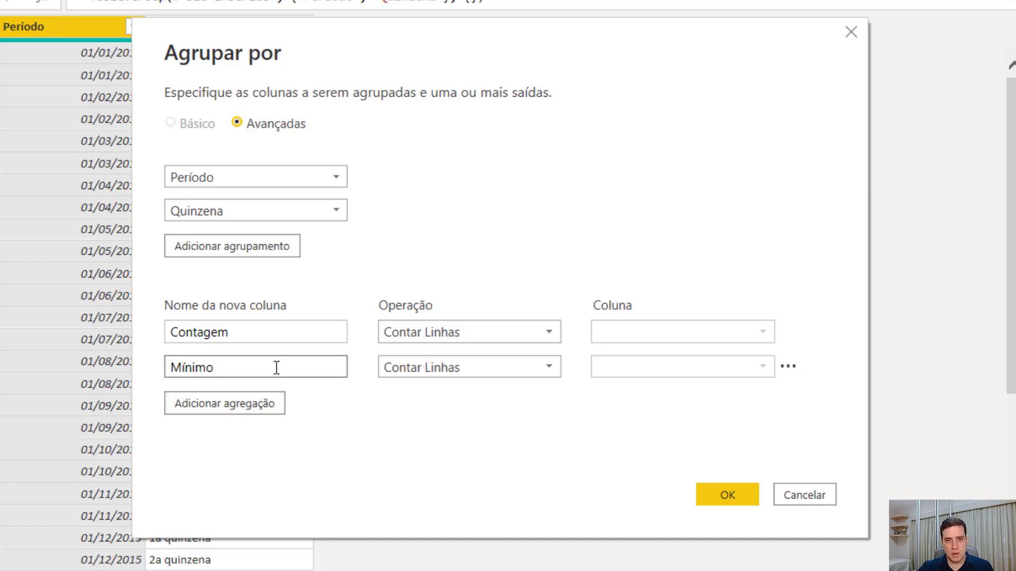
pyautogui.write('mo')
pyautogui.click(431, 367)
pyautogui.click(455, 452)
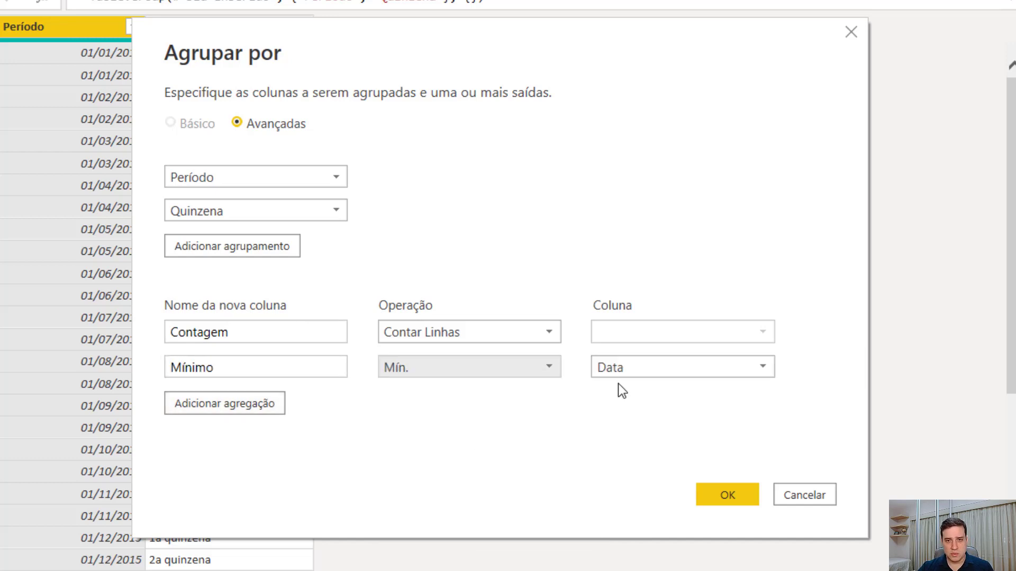
pyautogui.click(649, 372)
pyautogui.click(658, 435)
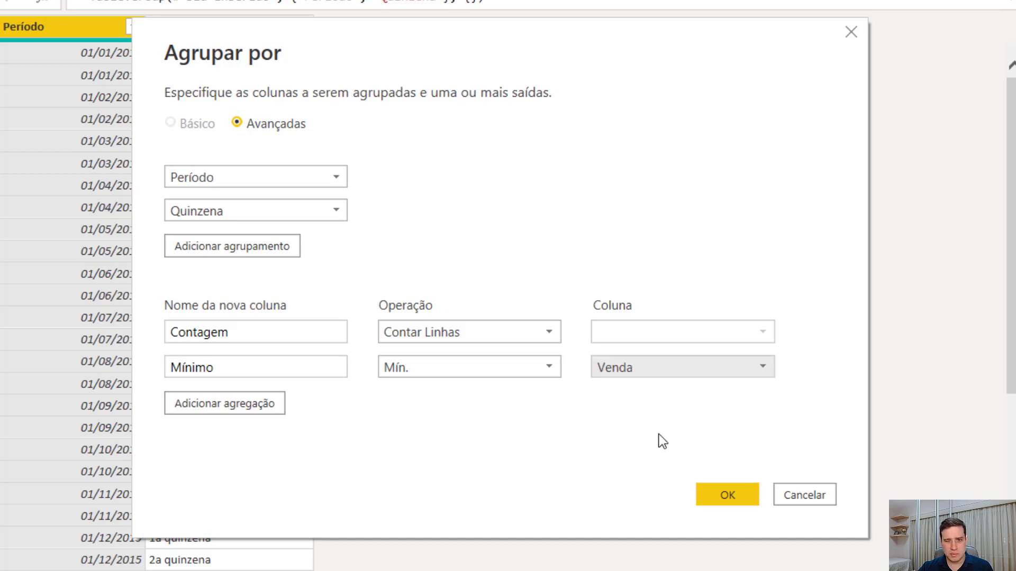
# Add a third aggregation named Máximo that uses the Máx. operation on the Venda column.
pyautogui.click(226, 402)
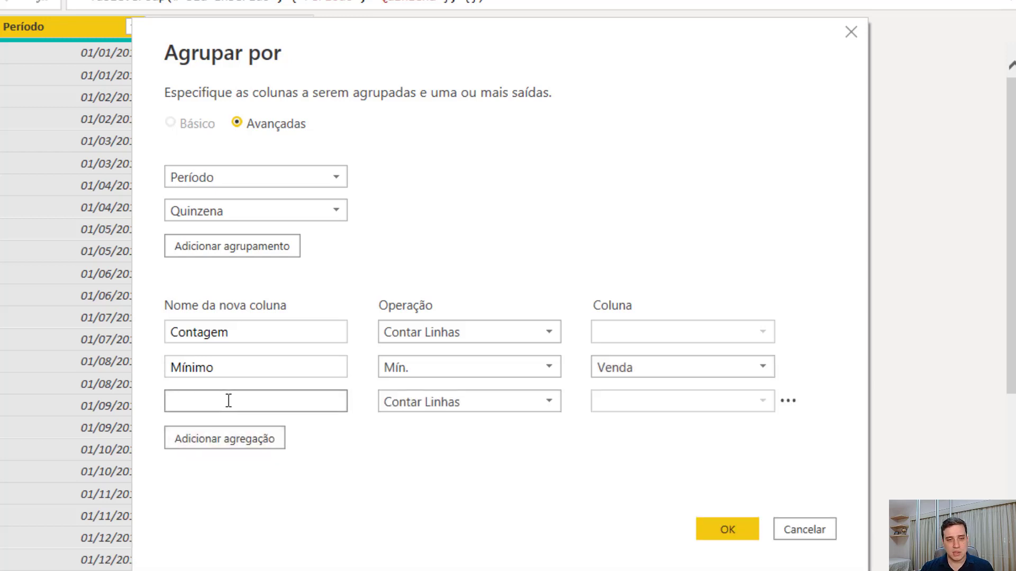
pyautogui.write('Máximo')
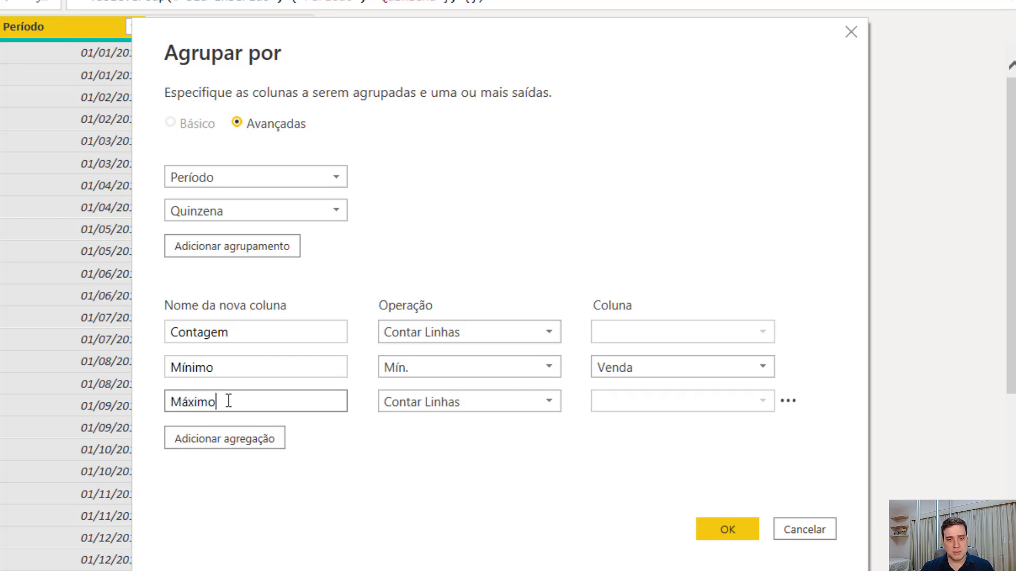
pyautogui.click(425, 403)
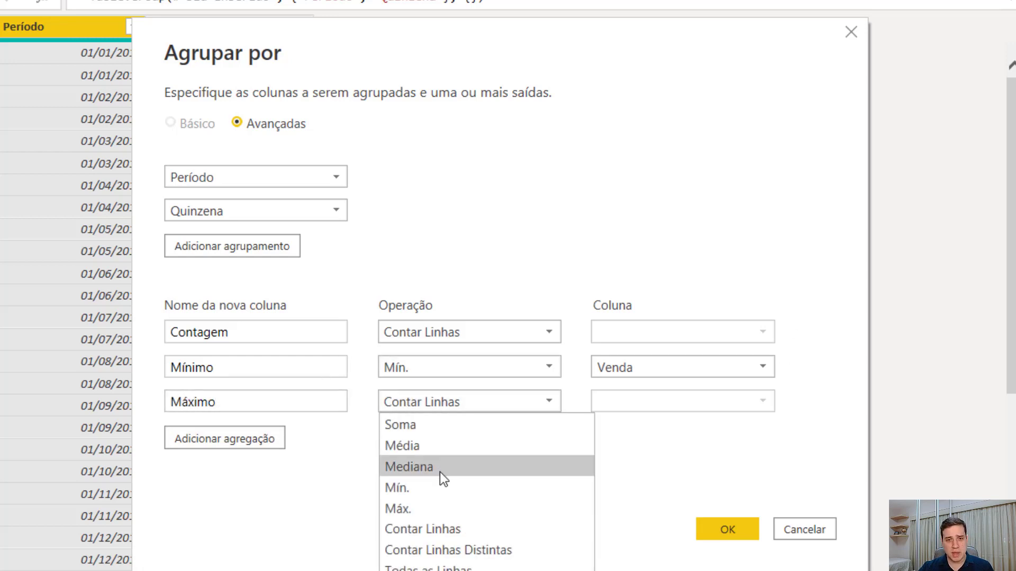
pyautogui.click(447, 507)
pyautogui.click(617, 405)
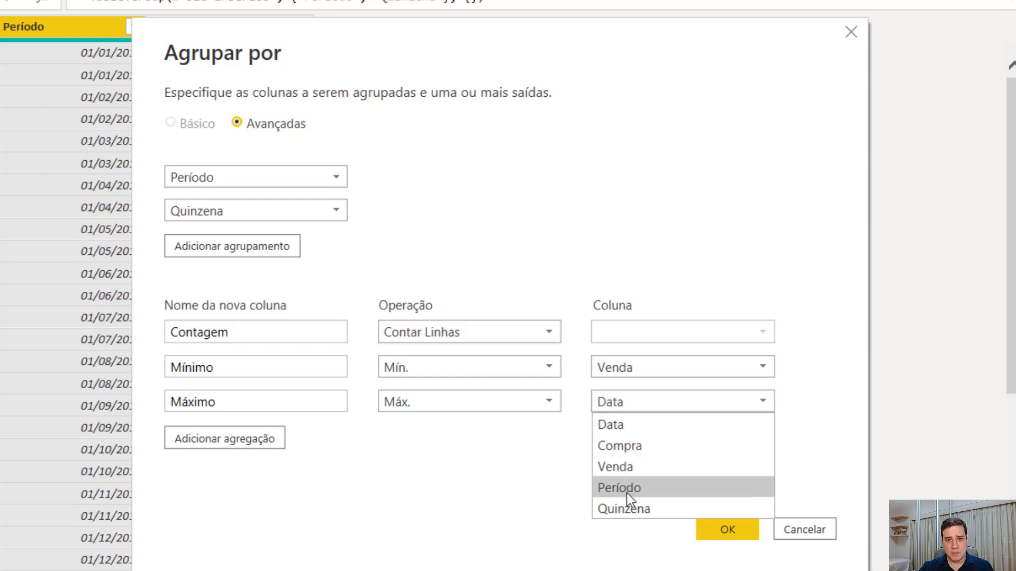
pyautogui.click(626, 468)
# Add a fourth aggregation named Média that averages the Venda column, and apply the grouping.
pyautogui.click(274, 446)
pyautogui.click(254, 430)
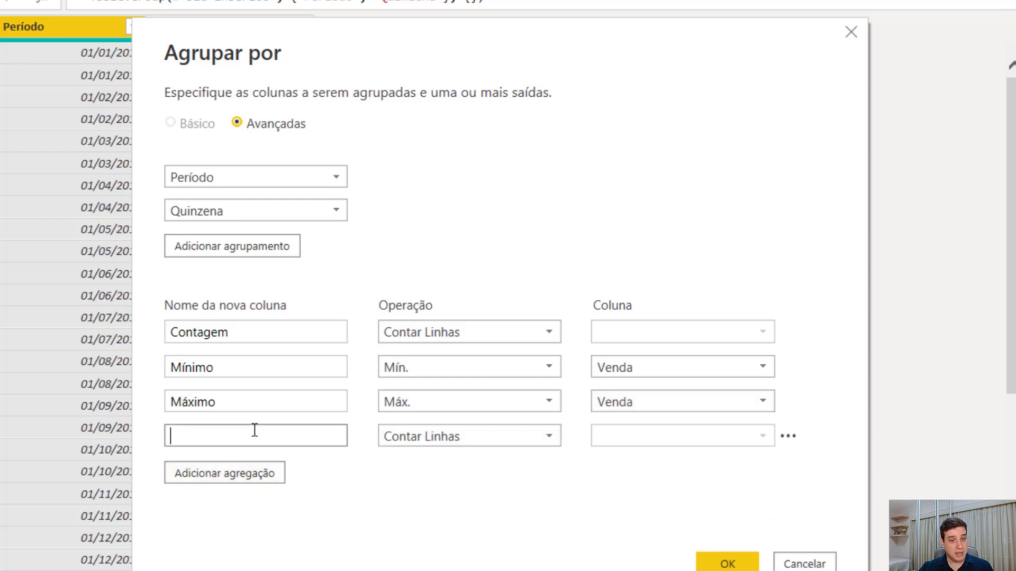
pyautogui.write('Média')
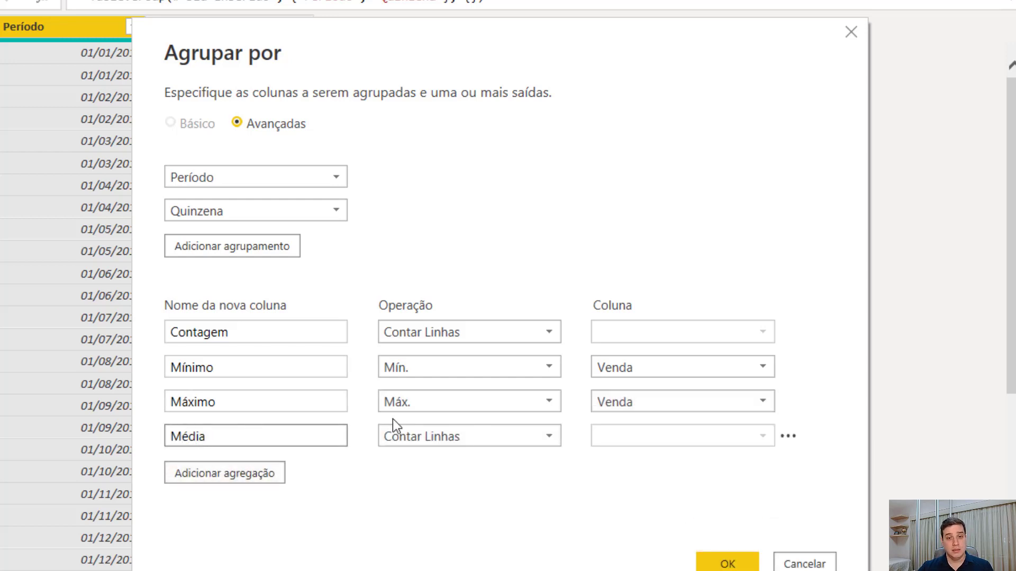
pyautogui.click(449, 436)
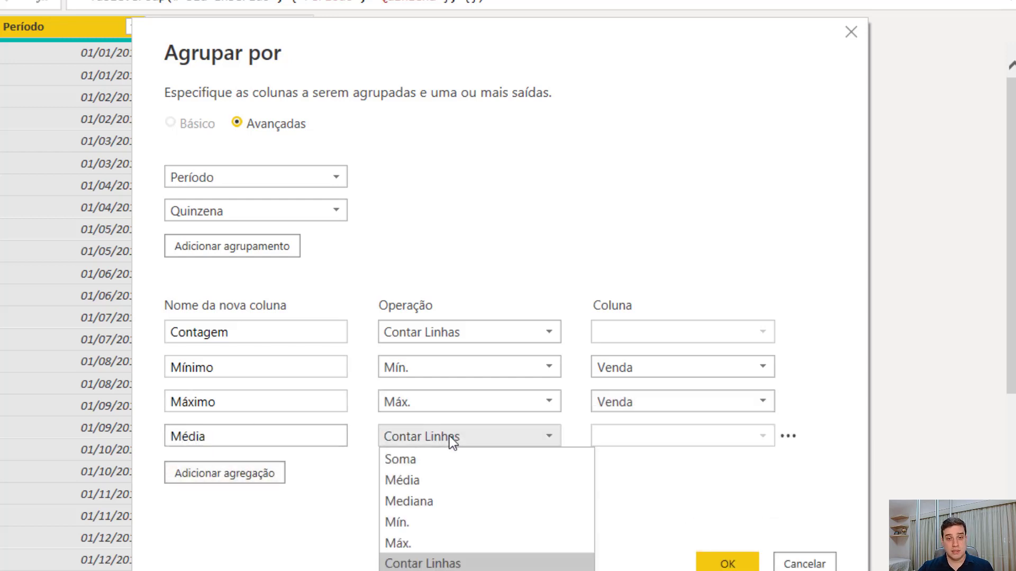
pyautogui.click(458, 480)
pyautogui.click(645, 435)
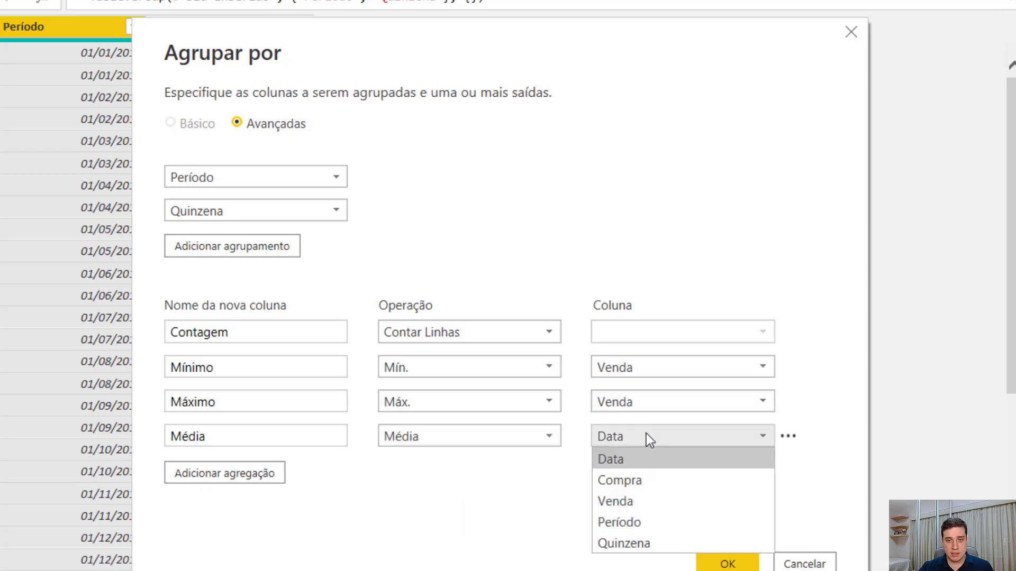
pyautogui.click(640, 501)
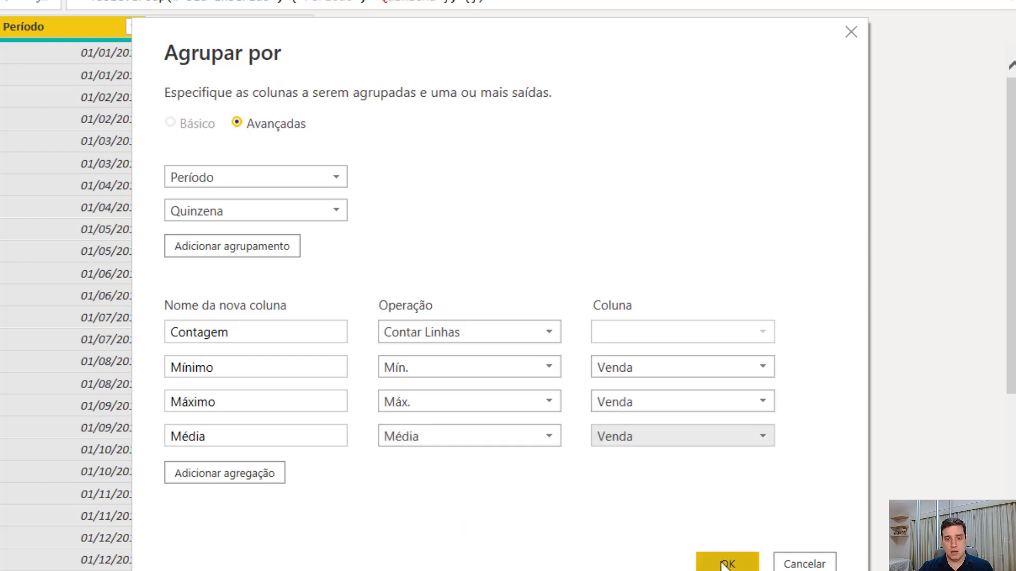
pyautogui.click(723, 563)
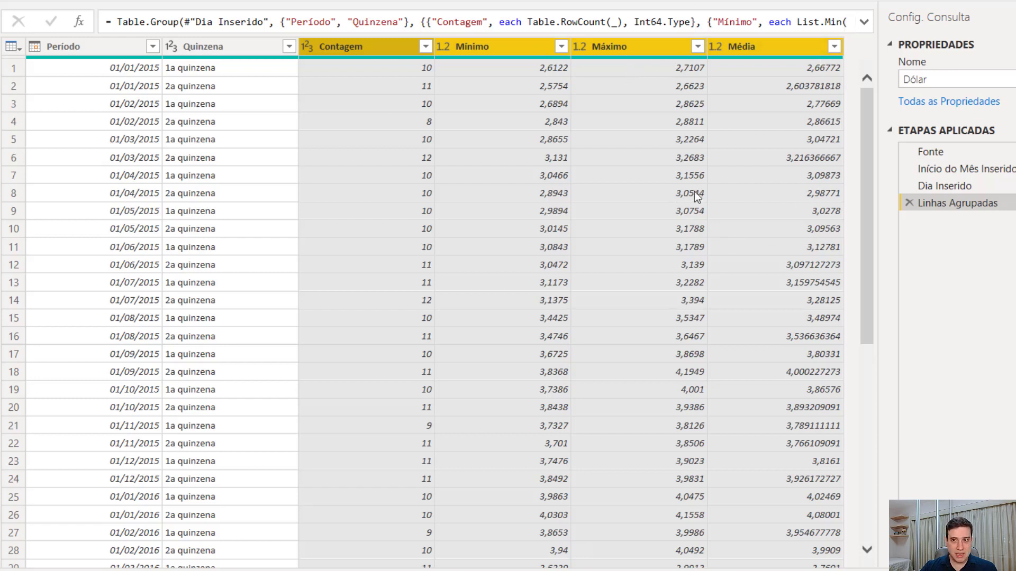
# Review the table at the Fonte step, and copy the full Table.Group formula of the Linhas Agrupadas step.
pyautogui.click(942, 150)
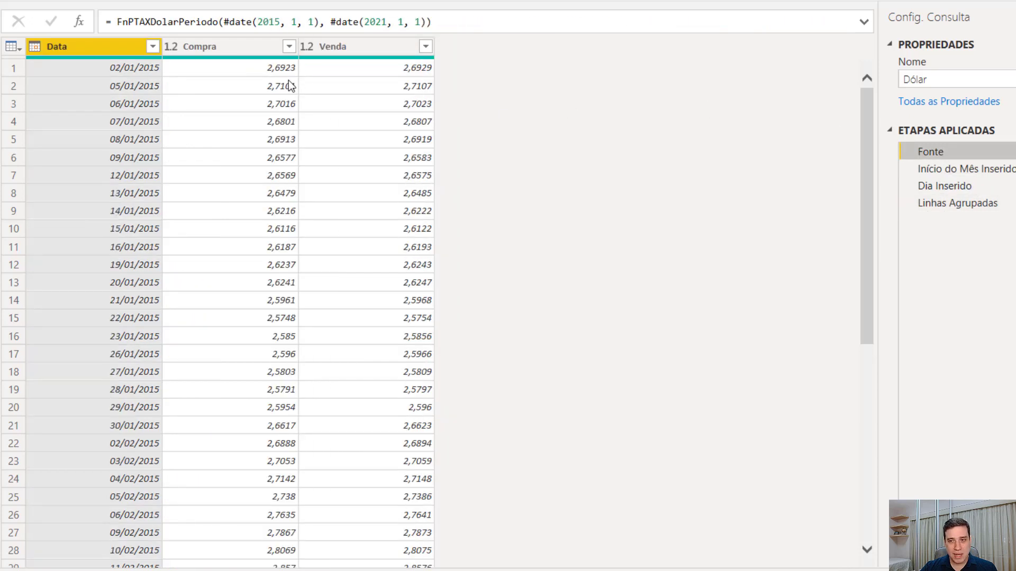
pyautogui.click(936, 207)
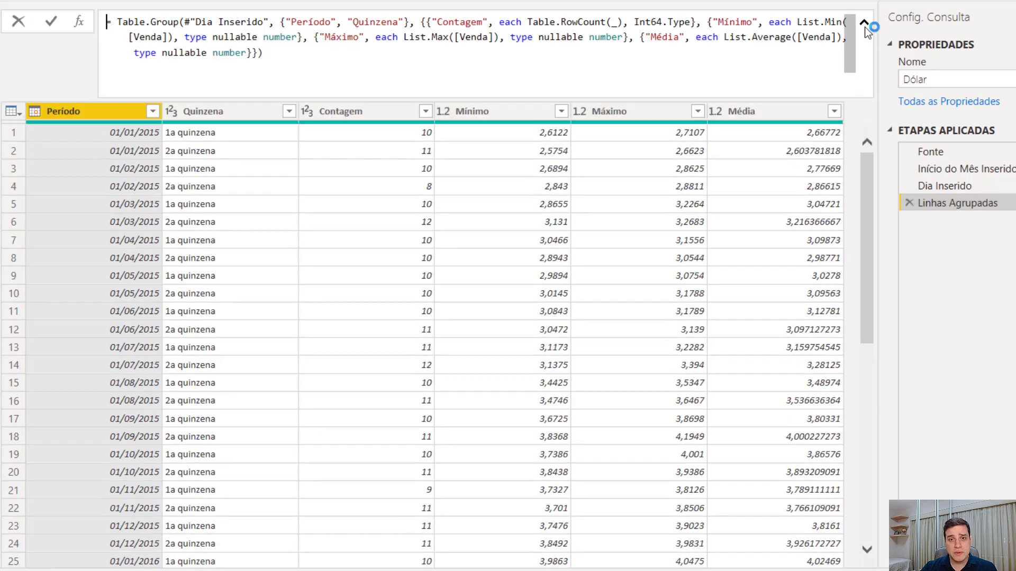
pyautogui.click(864, 22)
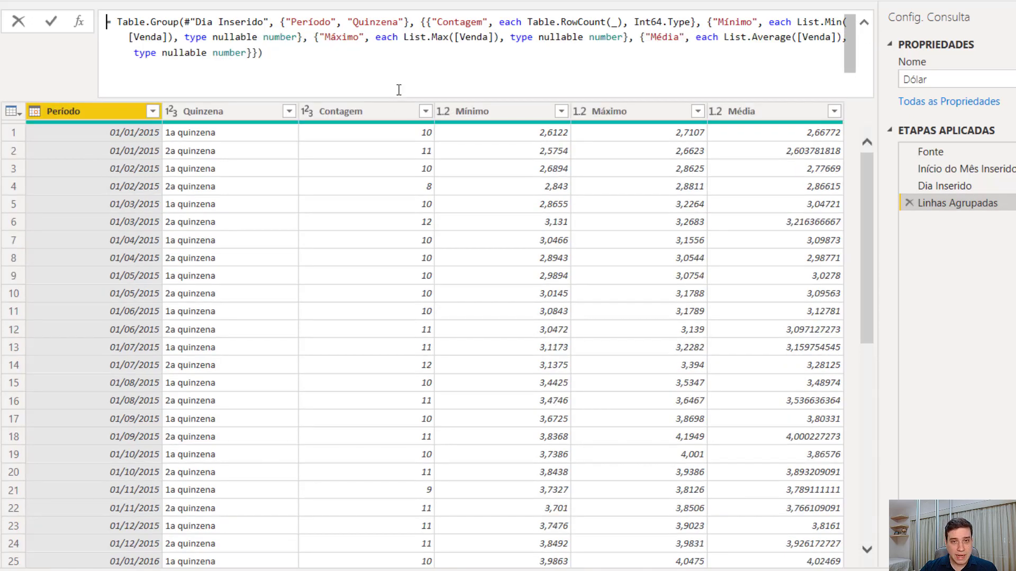
pyautogui.moveTo(347, 80); pyautogui.dragTo(90, 28)
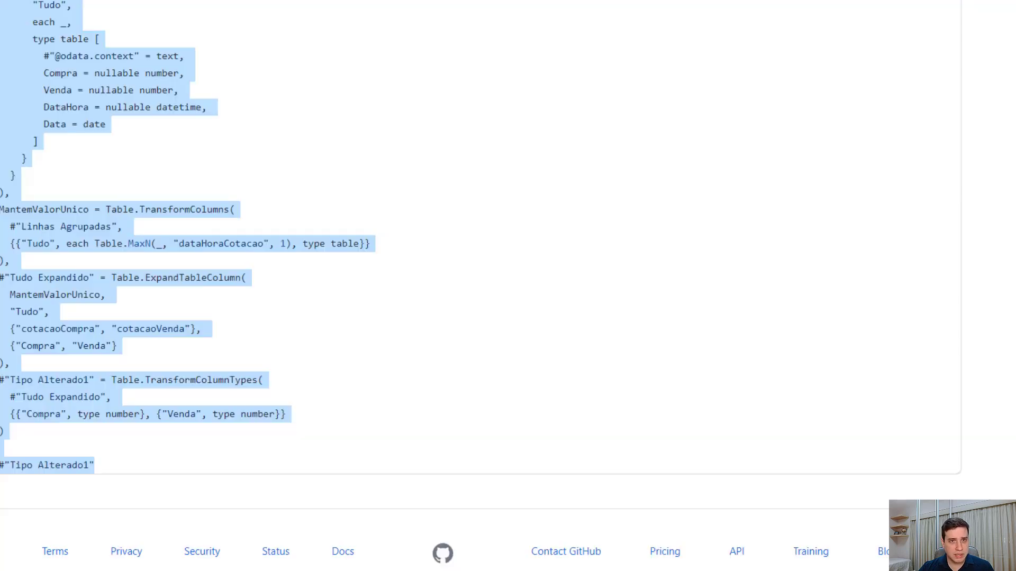
# Switch to the web browser and open the code formatter of powerqueryformatter.com in a new tab.
pyautogui.hotkey('ctrl', 't')
pyautogui.write('power')
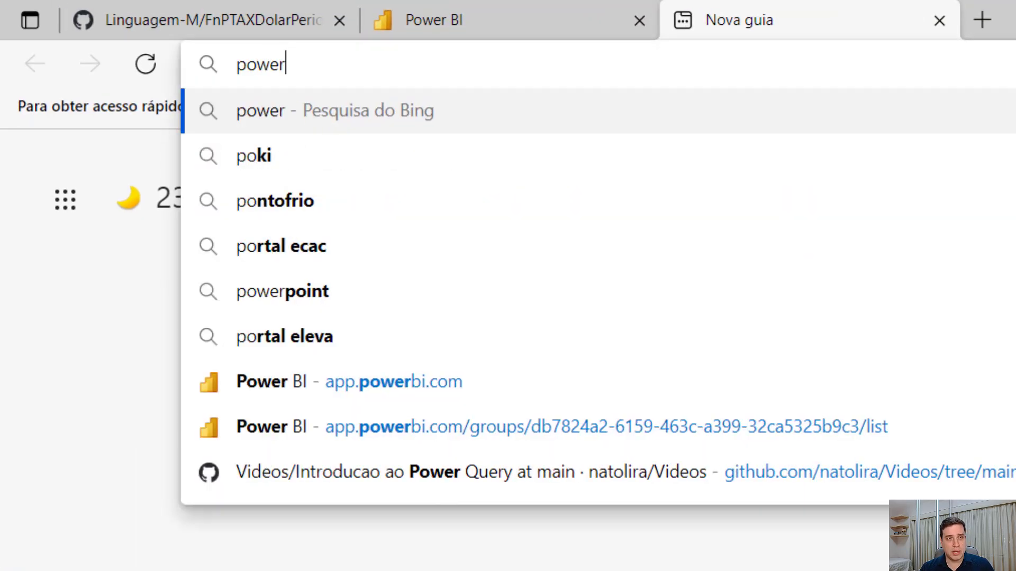
pyautogui.write('queryfor')
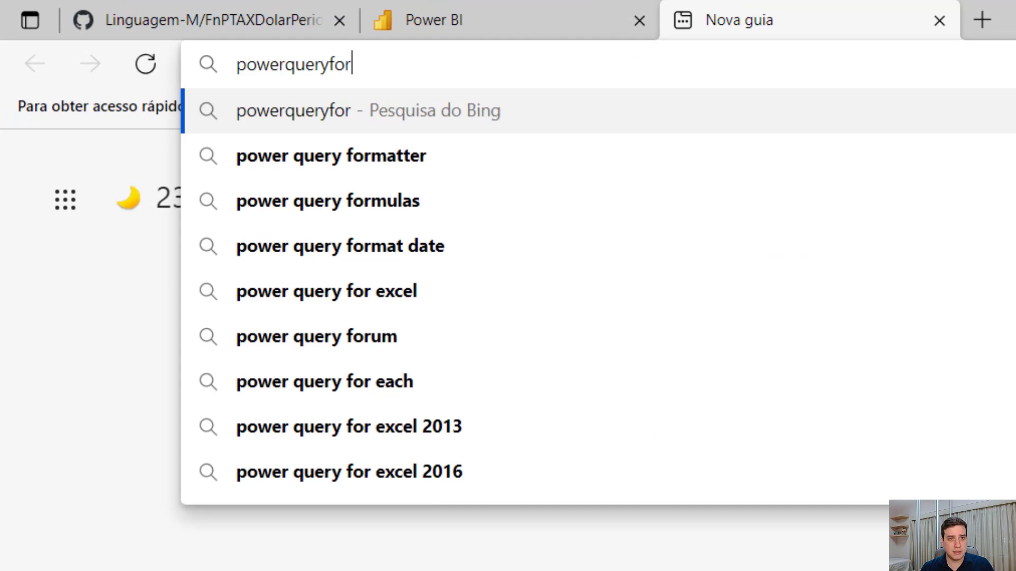
pyautogui.write('matter.com')
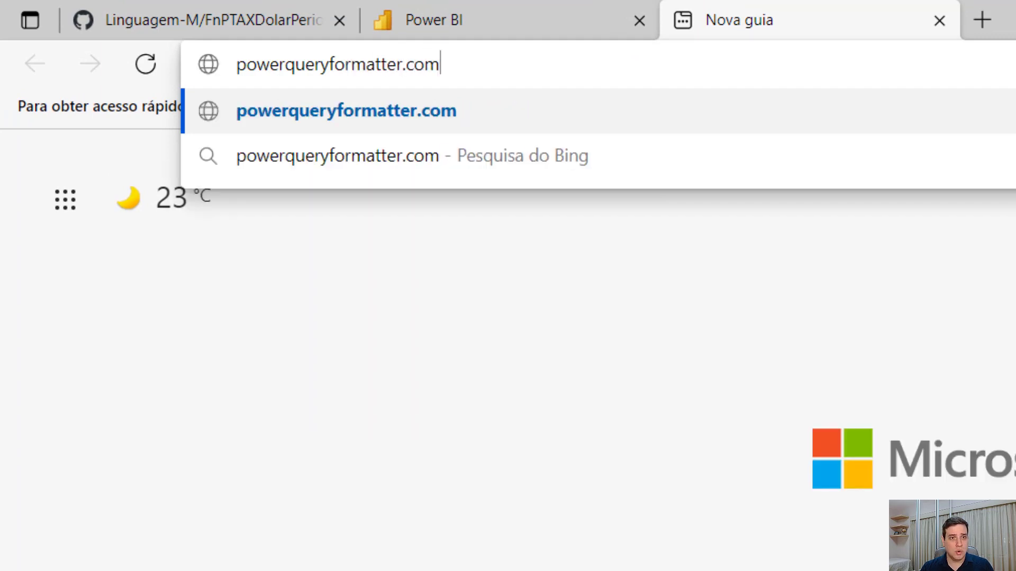
pyautogui.press('Return')
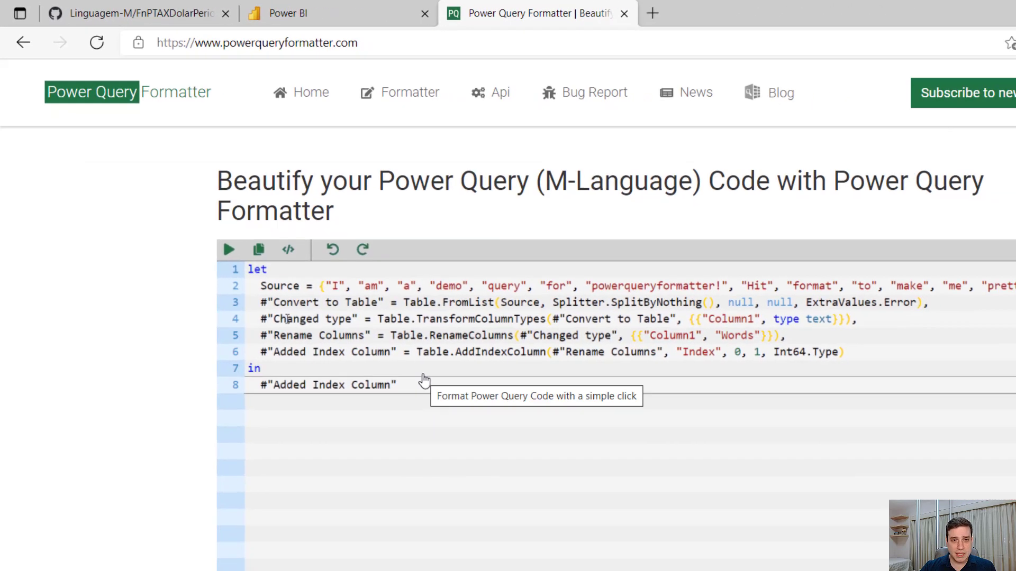
pyautogui.click(608, 545)
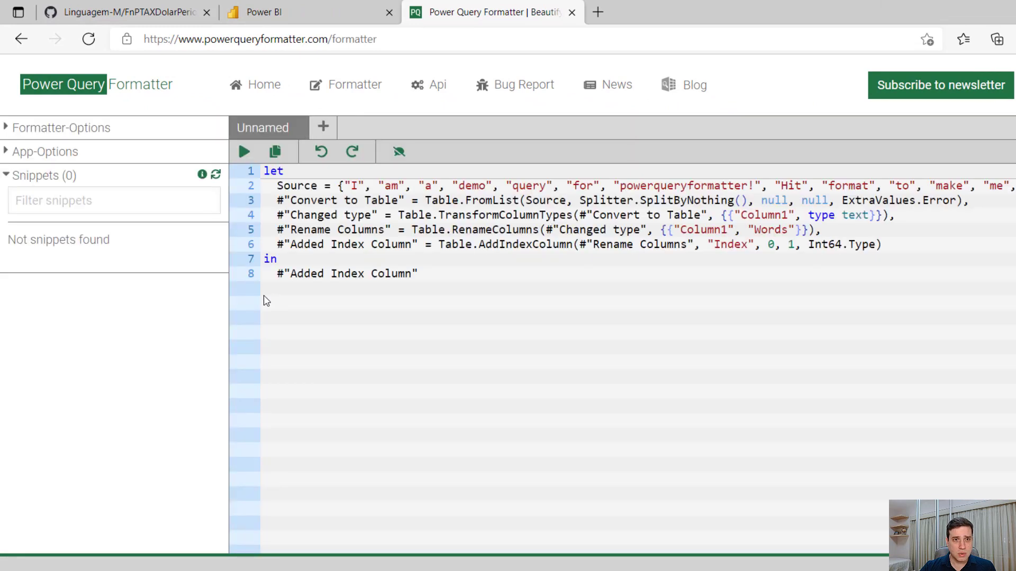
# Replace the demo query with the copied Table.Group formula and remove its leading equals sign.
pyautogui.click(431, 295)
pyautogui.hotkey('ctrl', 'a')
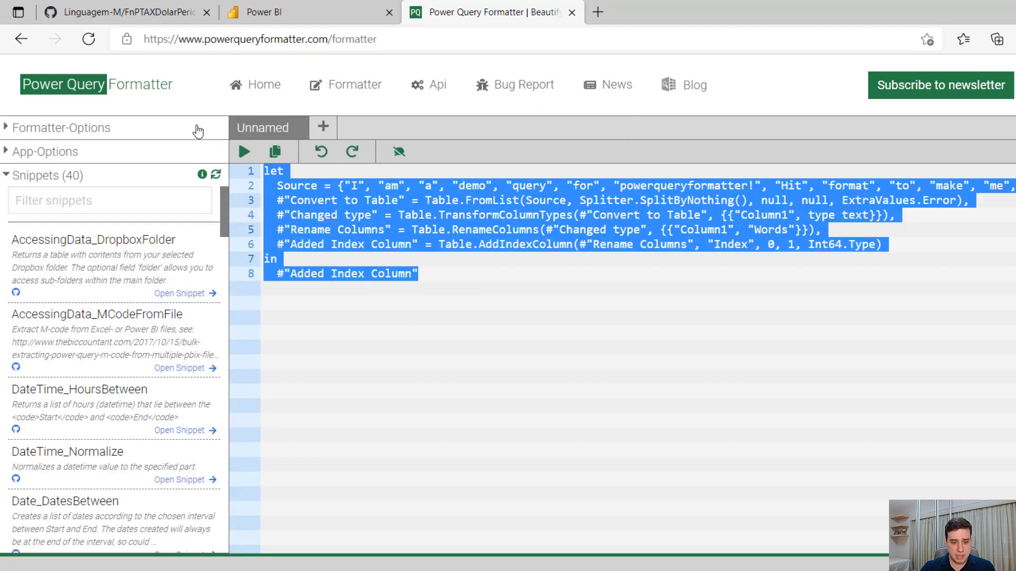
pyautogui.hotkey('ctrl', 'v')
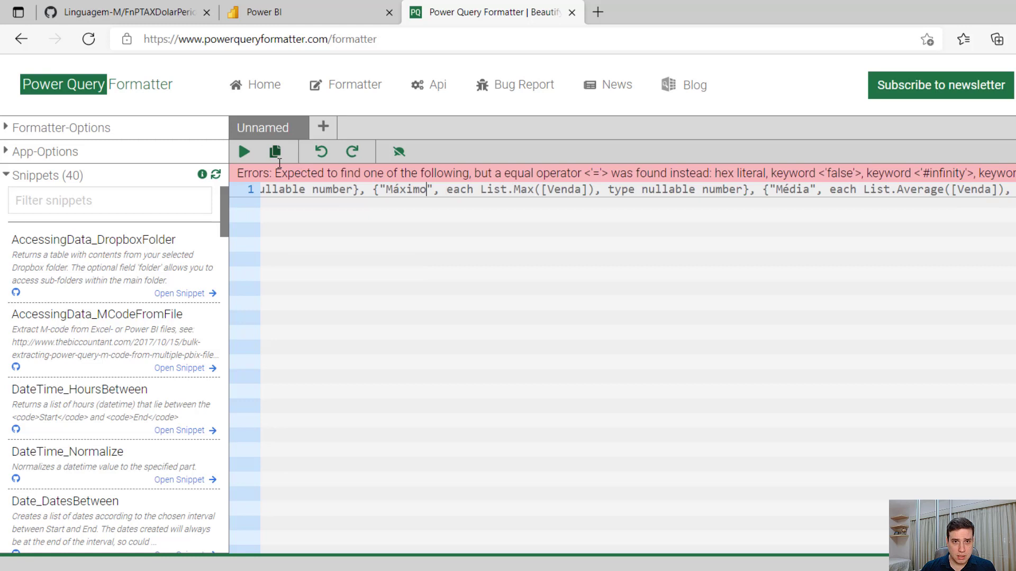
pyautogui.hotkey('ctrl', 'Left')
pyautogui.hotkey('ctrl', 'Left')
pyautogui.hotkey('ctrl', 'Left')
pyautogui.hotkey('ctrl', 'Left')
pyautogui.hotkey('ctrl', 'Left')
pyautogui.hotkey('ctrl', 'Left')
pyautogui.hotkey('ctrl', 'Left')
pyautogui.hotkey('ctrl', 'Left')
pyautogui.hotkey('ctrl', 'Left')
pyautogui.hotkey('ctrl', 'Left')
pyautogui.hotkey('ctrl', 'Left')
pyautogui.hotkey('ctrl', 'Left')
pyautogui.hotkey('ctrl', 'Left')
pyautogui.hotkey('ctrl', 'Left')
pyautogui.hotkey('ctrl', 'Left')
pyautogui.hotkey('ctrl', 'Left')
pyautogui.hotkey('ctrl', 'Left')
pyautogui.hotkey('ctrl', 'Left')
pyautogui.hotkey('ctrl', 'Left')
pyautogui.hotkey('ctrl', 'Left')
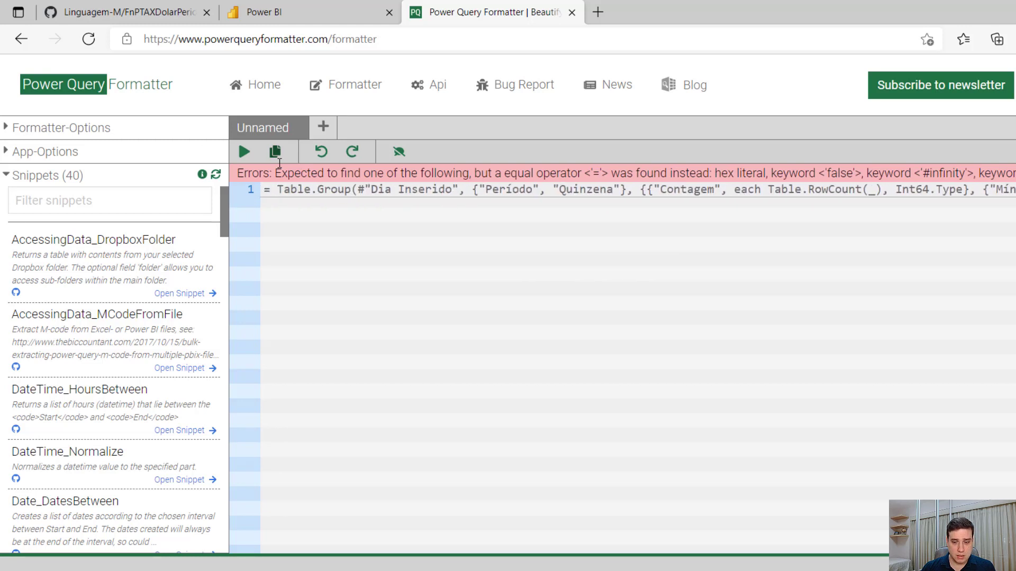
pyautogui.press('Delete')
pyautogui.press('Delete')
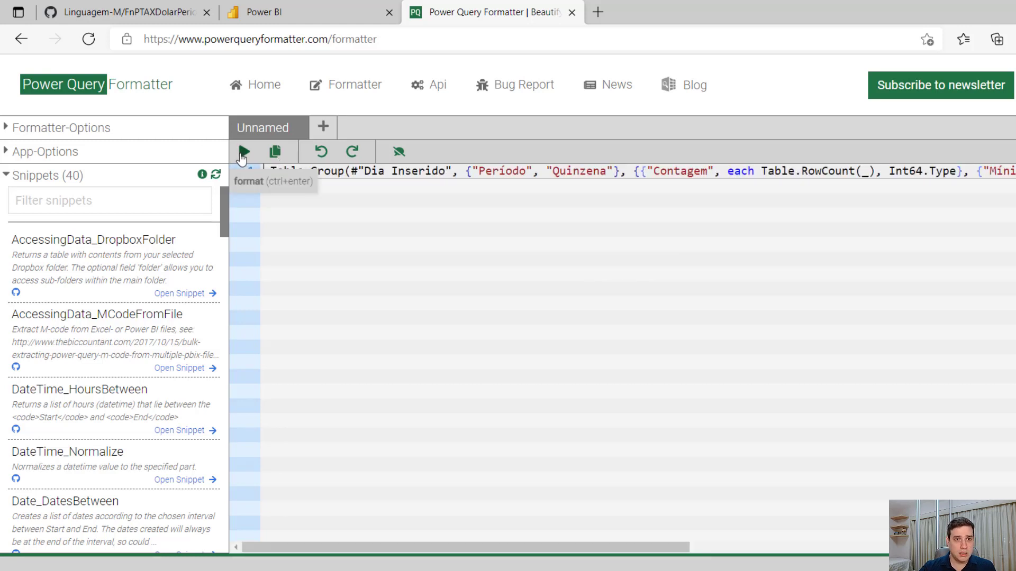
# Format the code and replace the Linhas Agrupadas formula in the Power Query editor with the formatted version, starting with "=".
pyautogui.click(244, 153)
pyautogui.moveTo(307, 297); pyautogui.dragTo(256, 167)
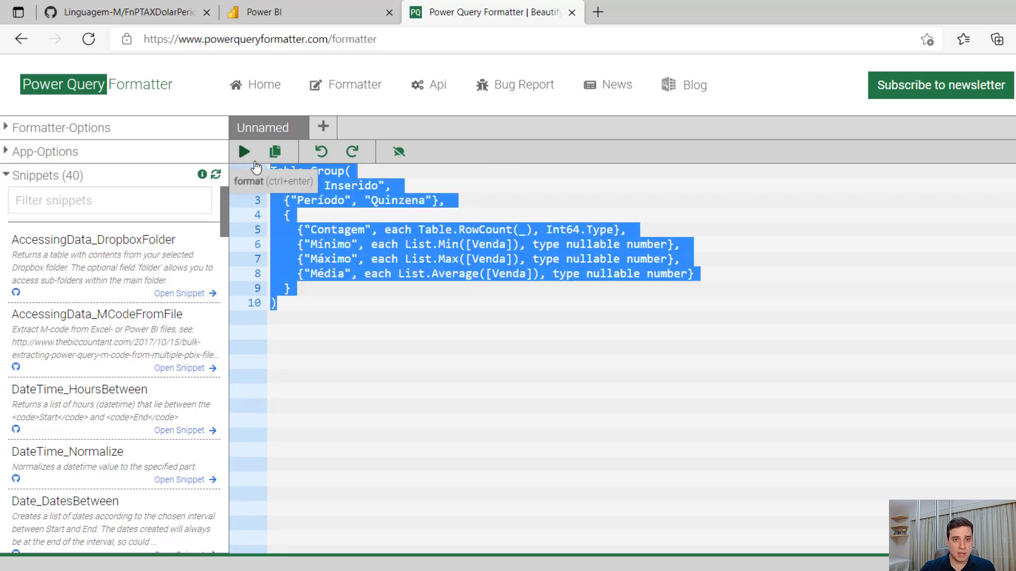
pyautogui.hotkey('alt', 'Tab')
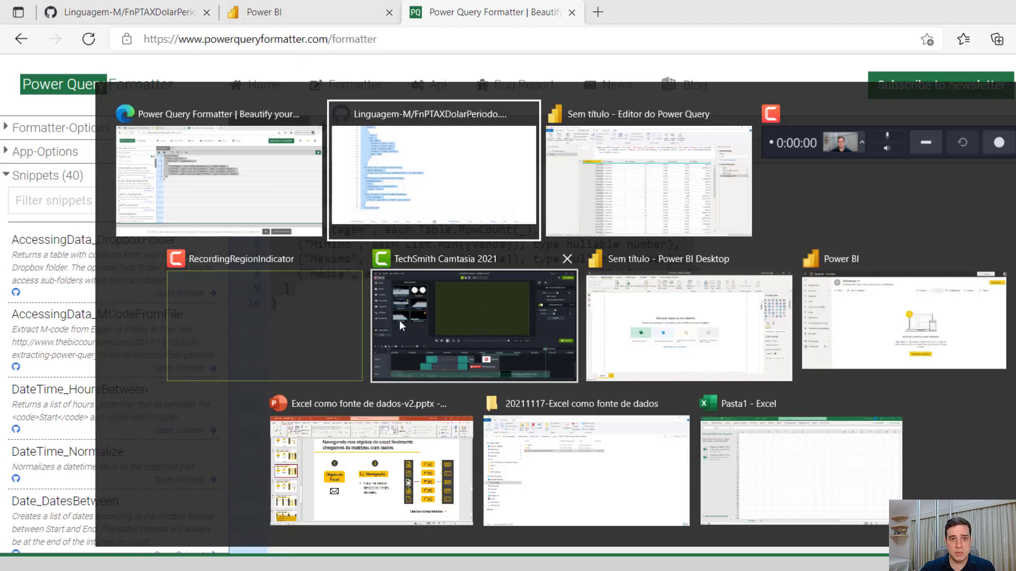
pyautogui.hotkey('alt', 'Tab')
pyautogui.hotkey('ctrl', 'a')
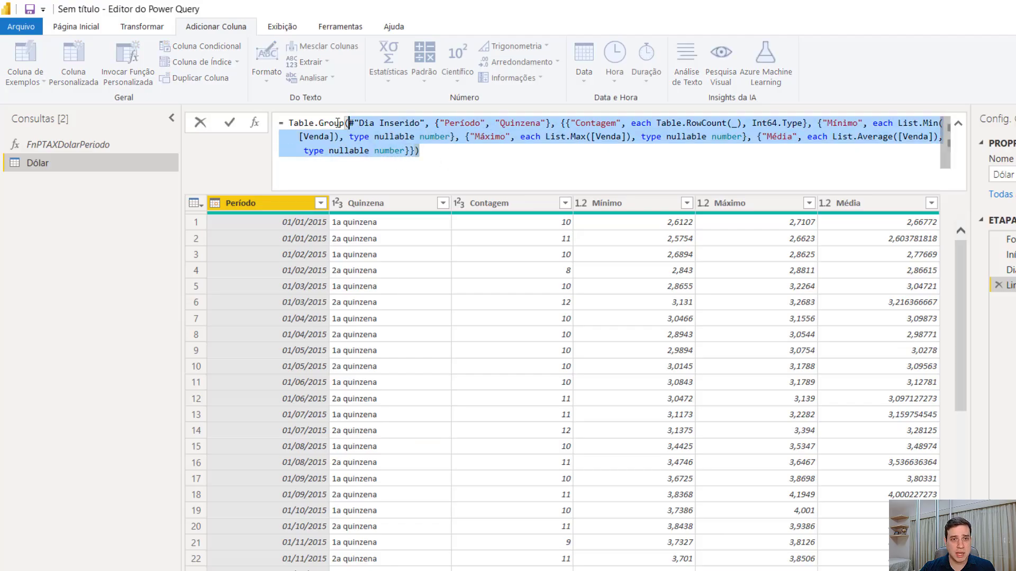
pyautogui.write('= Table.Group(   #"Dia Inserido",   {"Período", "Quinzena"},   {     {"Contagem", each Table.RowCount(_), Int64.Type},     {"Mínimo", each List.Min([Venda]), type nullable number},     {"Máximo", each List.Max([Venda]), type nullable number},     {"Média", each List.Average([Venda]), type nullable number}   } )')
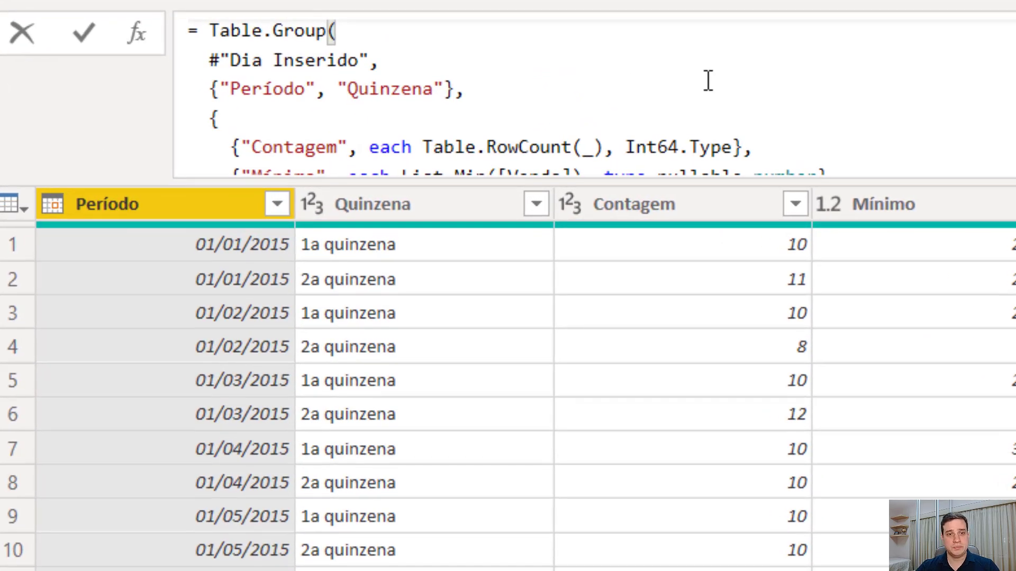
# Wrap the Média aggregation's List.Average([Venda]) in Number.Round with 4 decimal places.
pyautogui.scroll(-1, 707, 80)
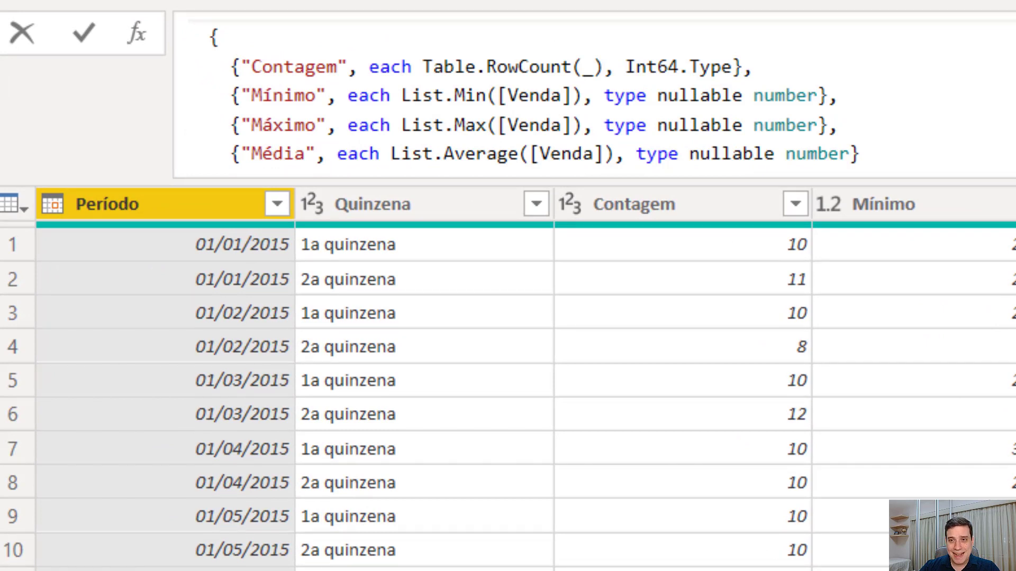
pyautogui.scroll(1, 535, 97)
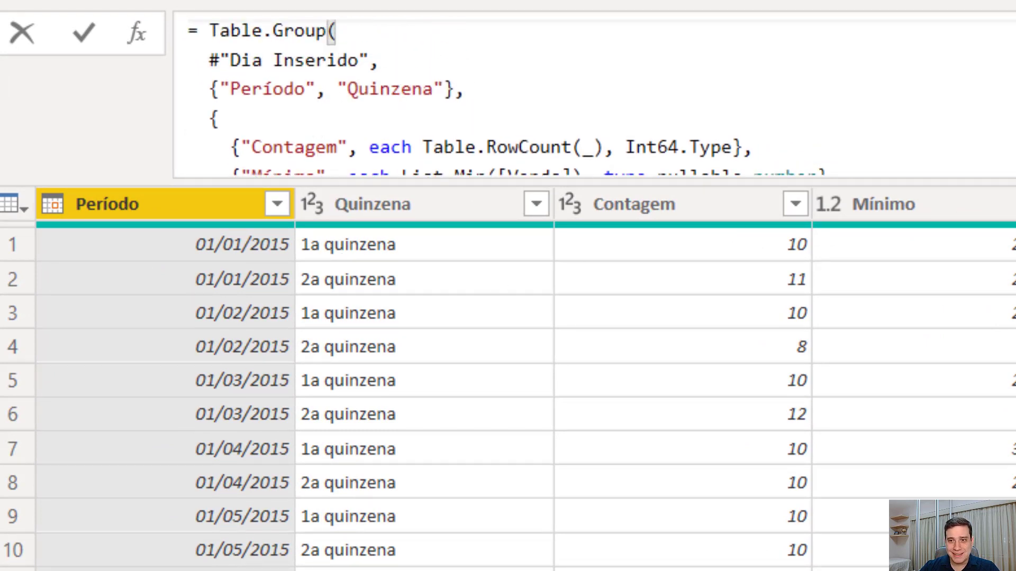
pyautogui.scroll(-1, 511, 98)
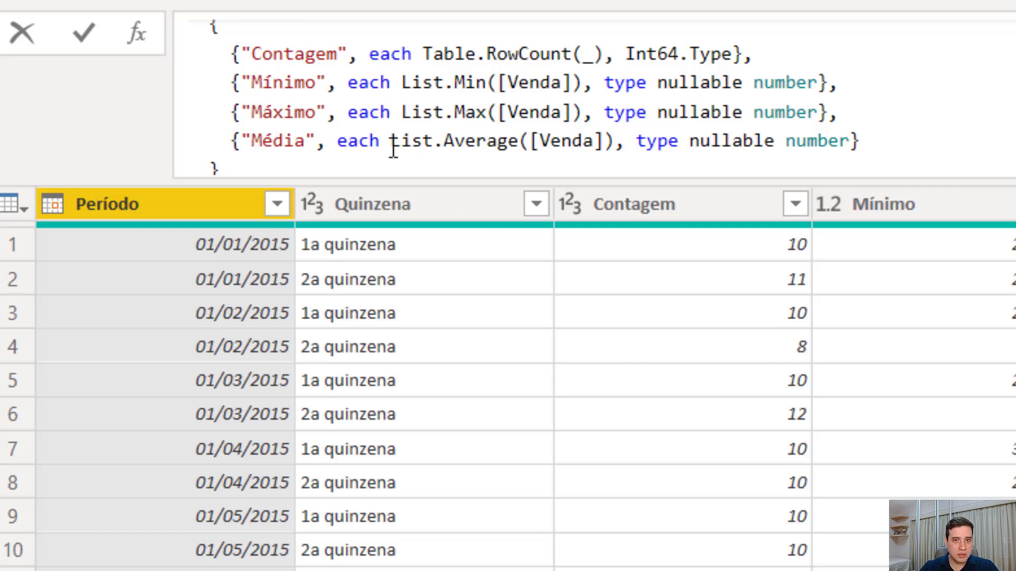
pyautogui.moveTo(393, 149); pyautogui.dragTo(608, 72)
pyautogui.click(615, 74)
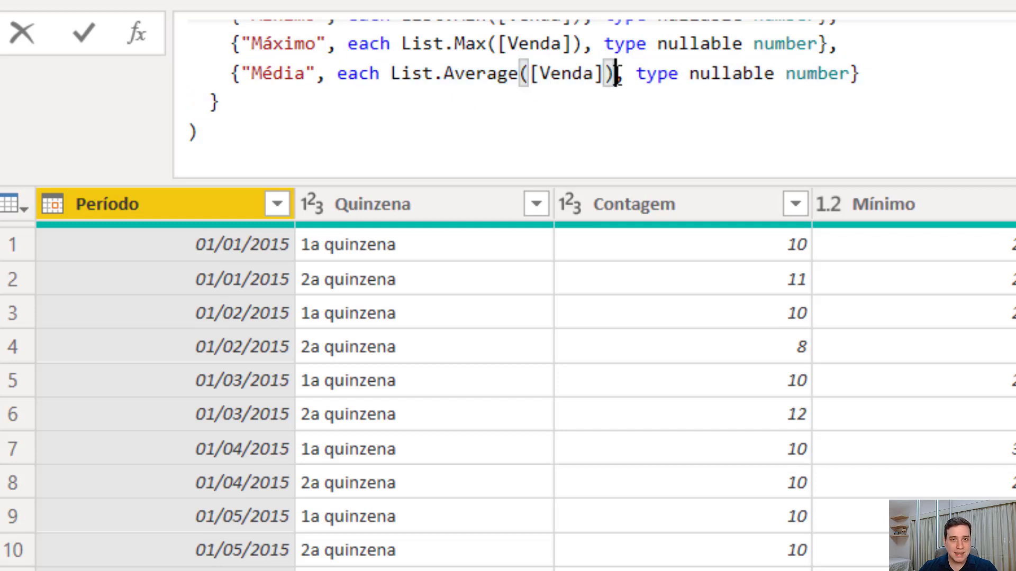
pyautogui.write(',4)')
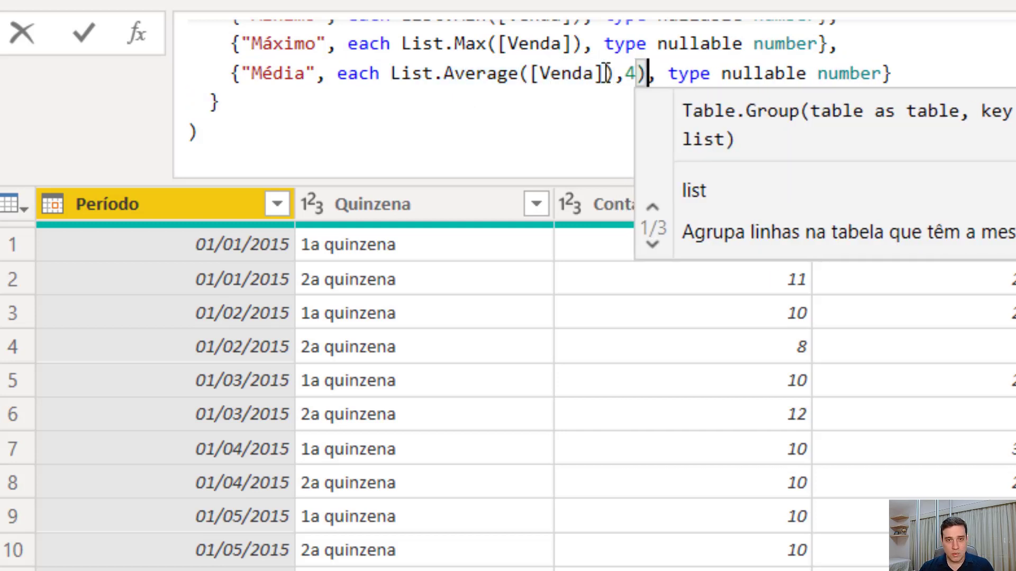
pyautogui.press('Left')
pyautogui.press('Left')
pyautogui.press('Left')
pyautogui.press('Left')
pyautogui.press('Left')
pyautogui.hotkey('ctrl', 'Left')
pyautogui.hotkey('ctrl', 'Left')
pyautogui.hotkey('ctrl', 'Left')
pyautogui.hotkey('ctrl', 'Left')
pyautogui.hotkey('ctrl', 'Left')
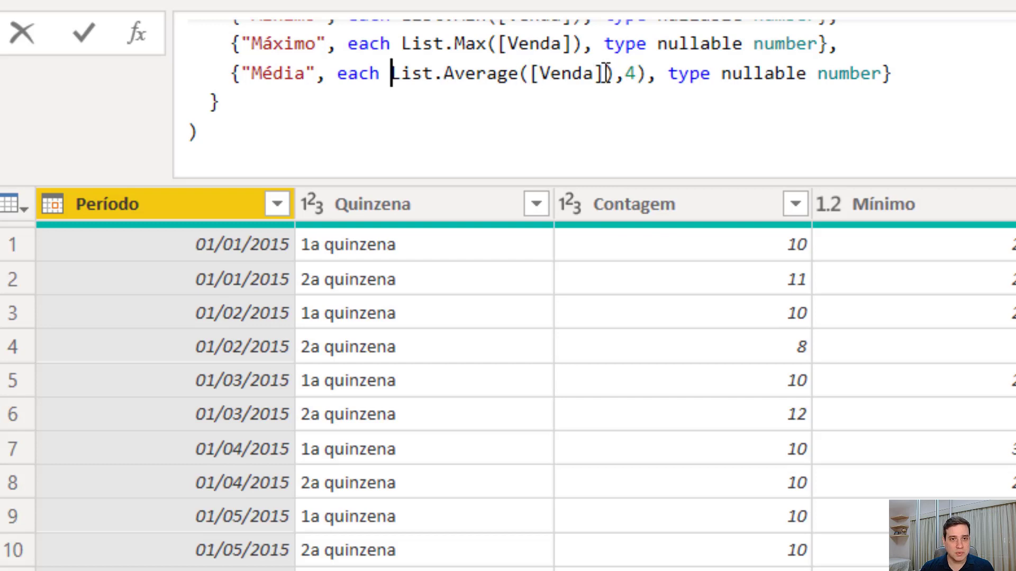
pyautogui.write('Number.Rou')
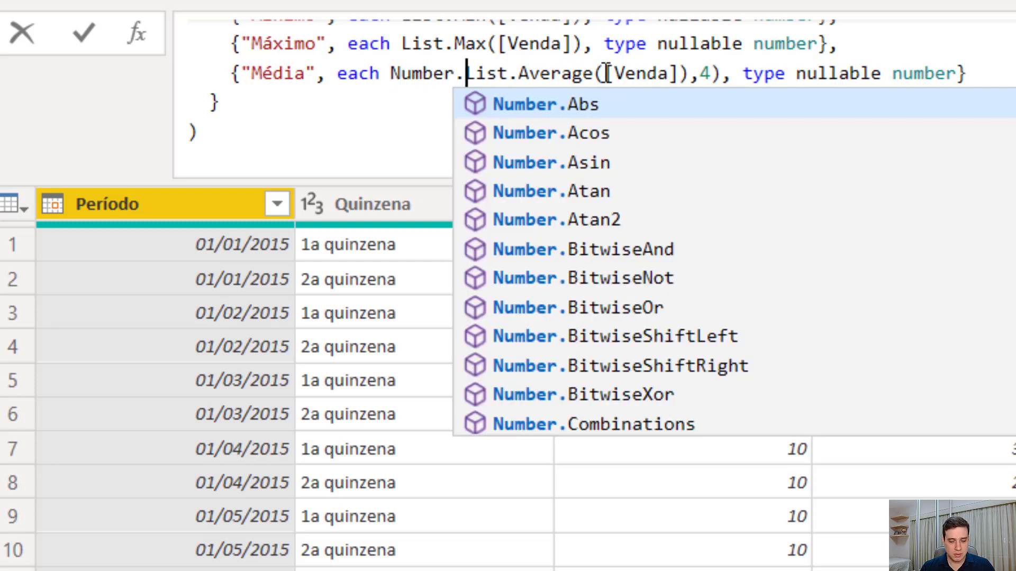
pyautogui.press('Tab')
pyautogui.write('(')
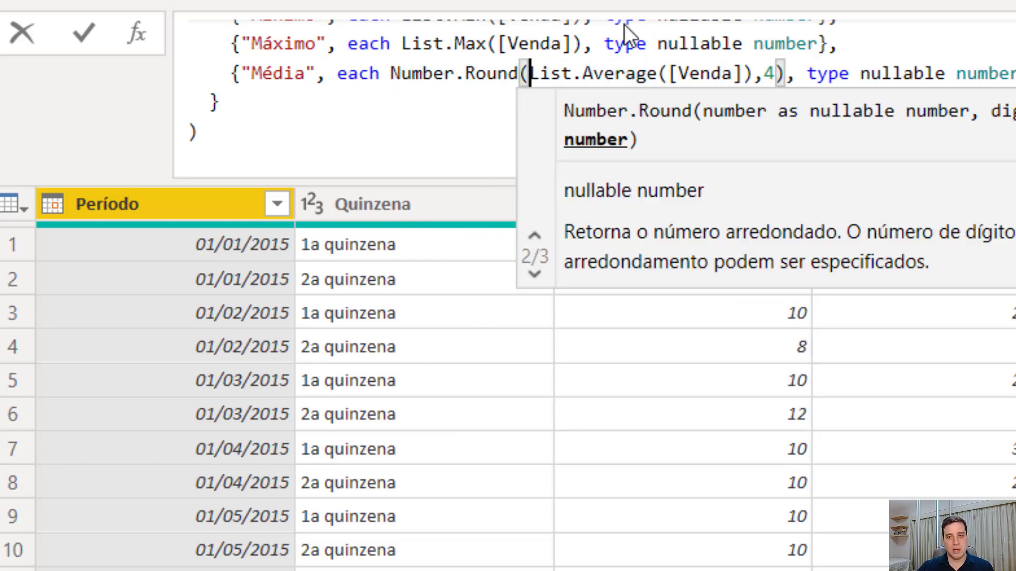
# Apply the rounded Média formula and remove "Quinzena" from the Table.Group keys so that only "Período" is grouped.
pyautogui.press('Return')
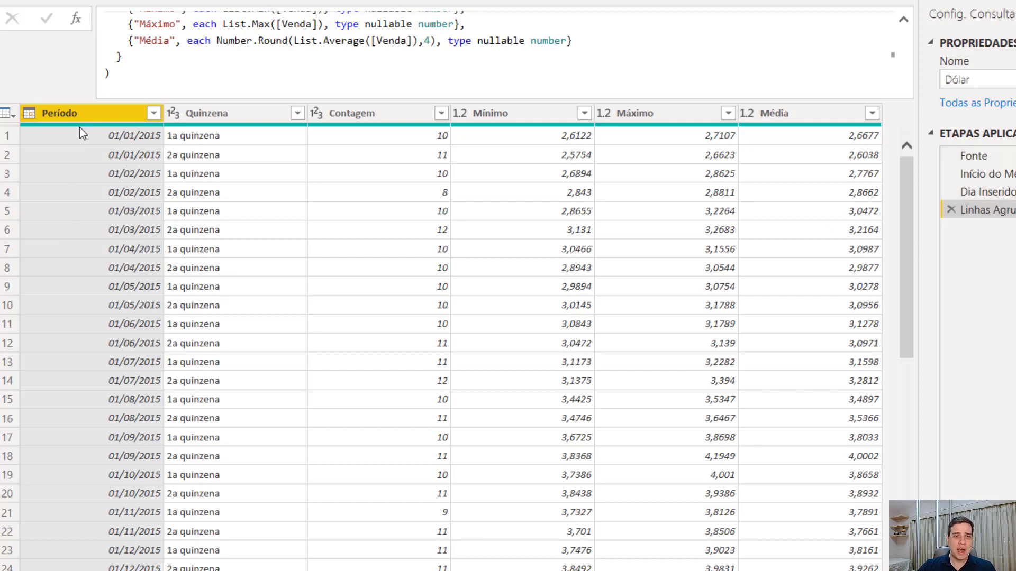
pyautogui.scroll(3, 250, 54)
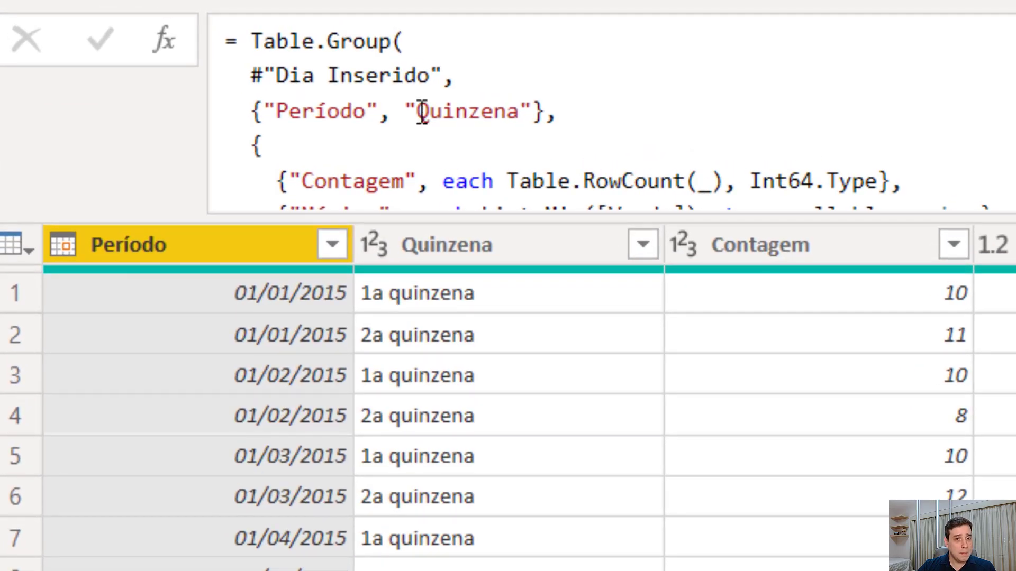
pyautogui.moveTo(422, 111); pyautogui.dragTo(533, 113)
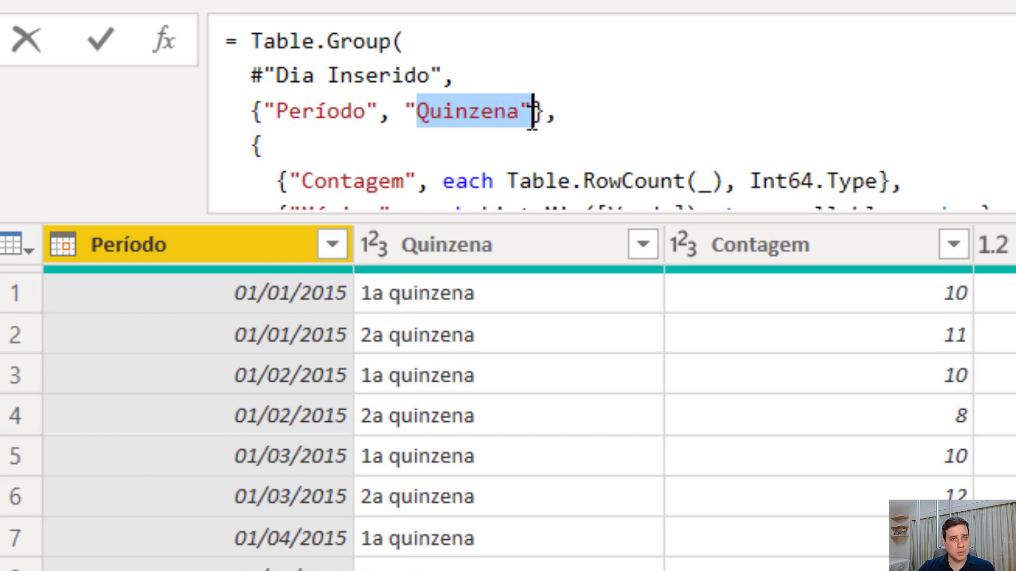
pyautogui.press('BackSpace')
pyautogui.press('BackSpace')
pyautogui.press('BackSpace')
pyautogui.press('BackSpace')
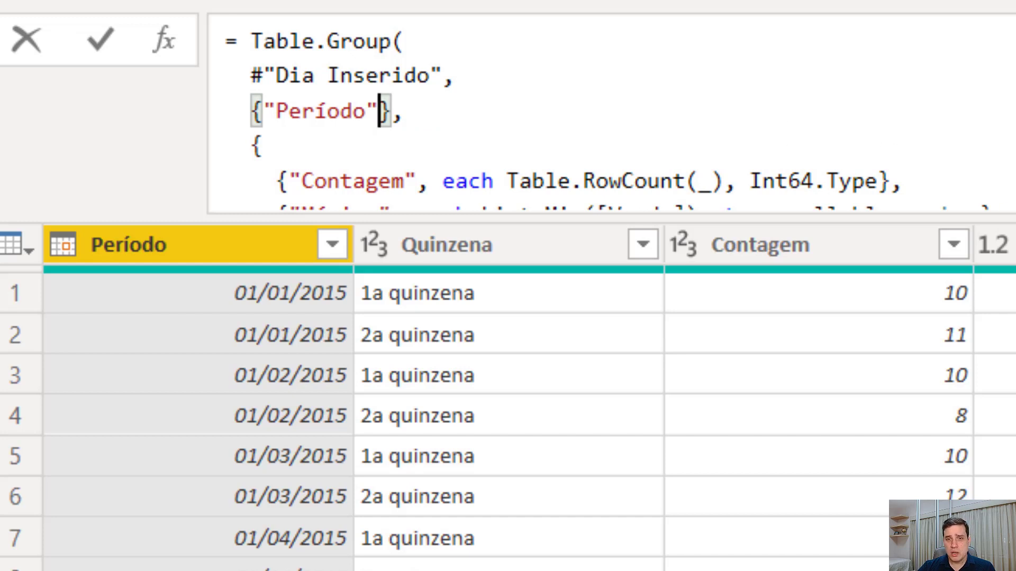
pyautogui.press('Return')
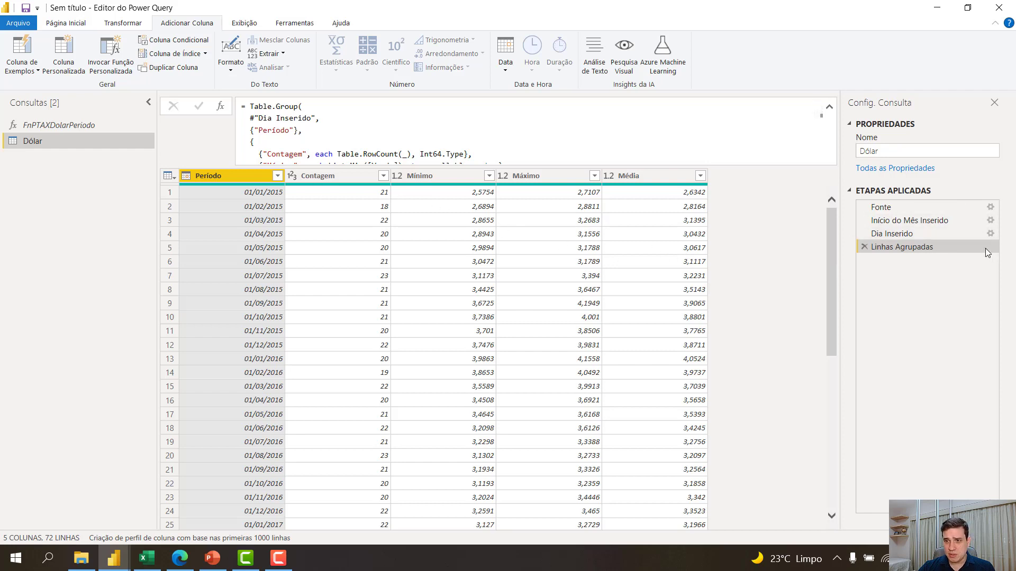
# Delete the Linhas Agrupadas step and group the Dólar query by Período into a new column "Tudo" using Todas as Linhas.
pyautogui.click(864, 247)
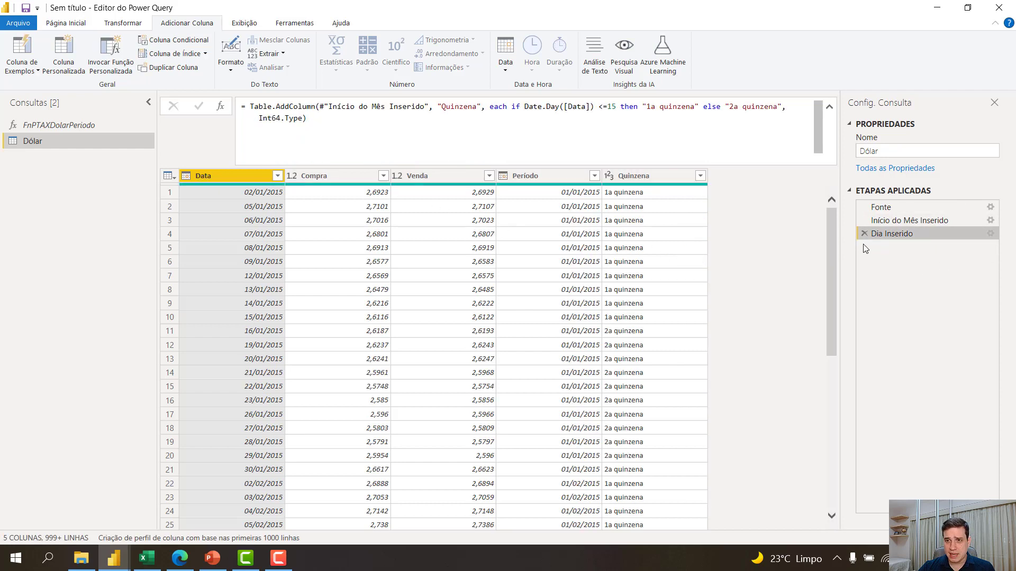
pyautogui.rightClick(557, 176)
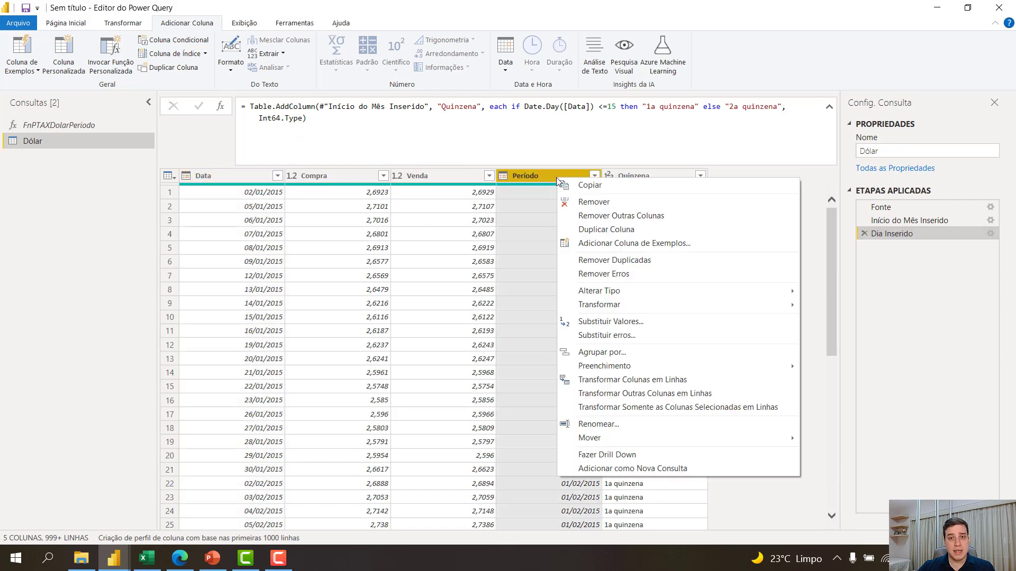
pyautogui.click(640, 352)
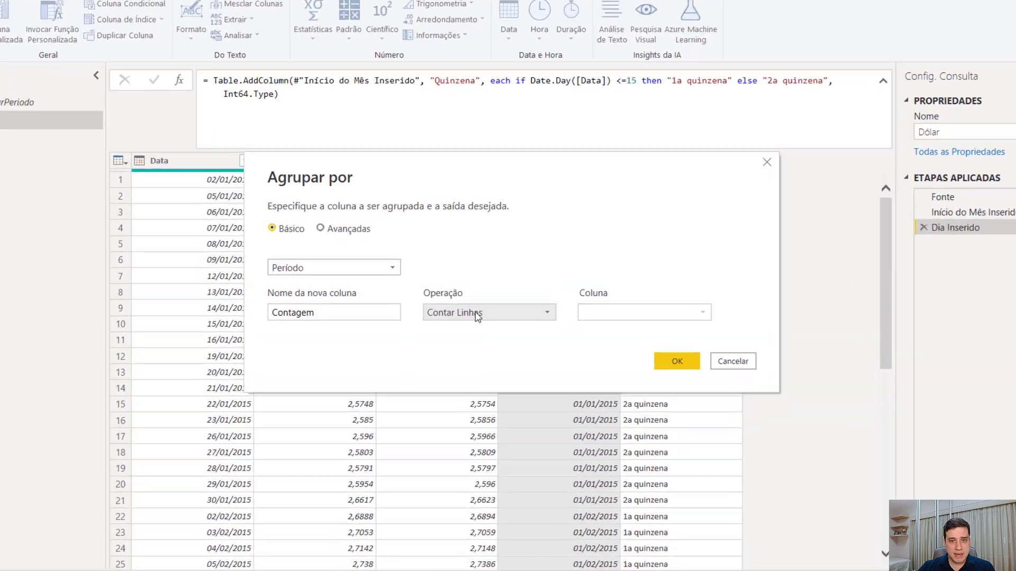
pyautogui.click(476, 307)
pyautogui.click(447, 512)
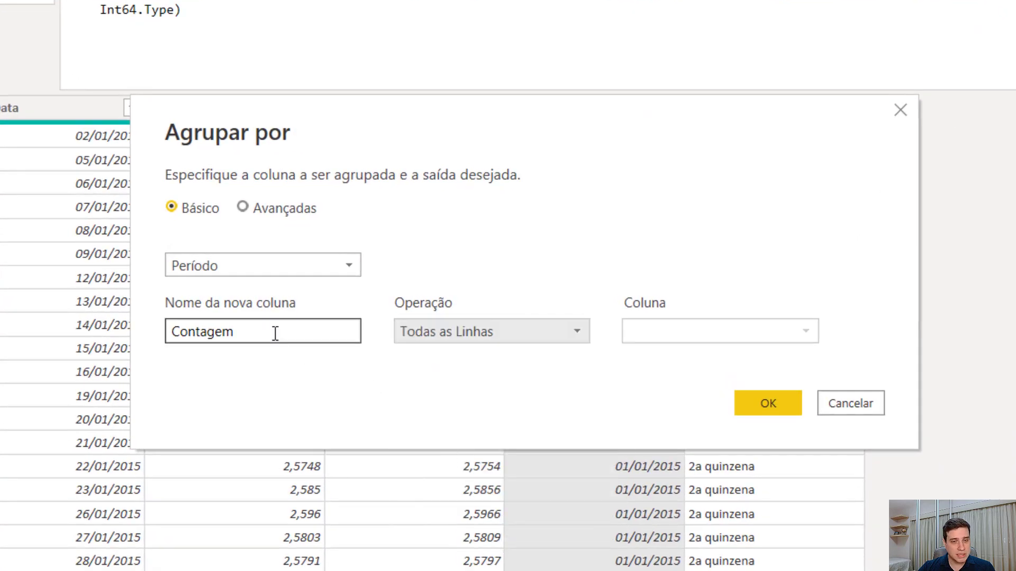
pyautogui.moveTo(274, 333); pyautogui.dragTo(142, 358)
pyautogui.write('Tu')
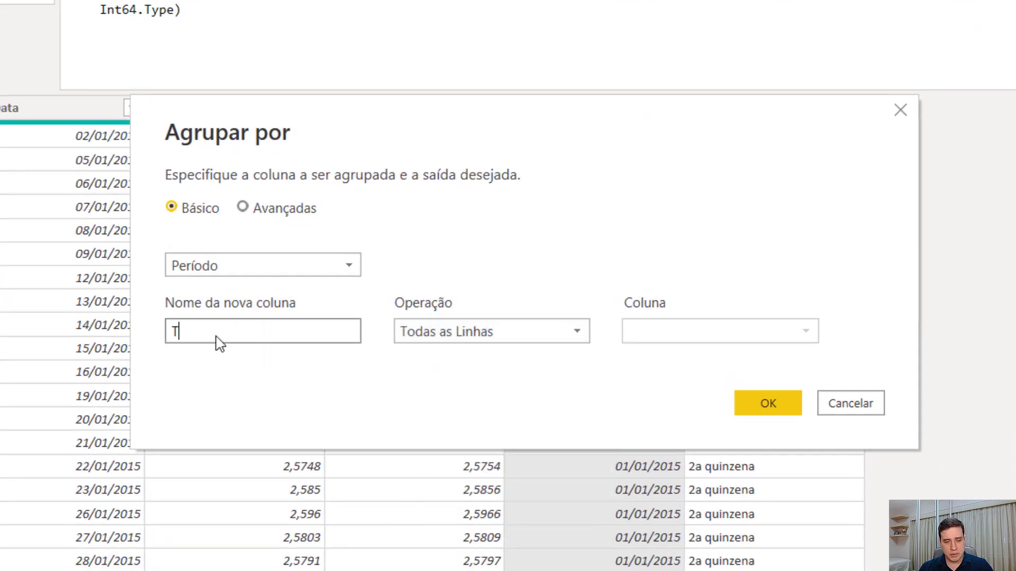
pyautogui.write('do')
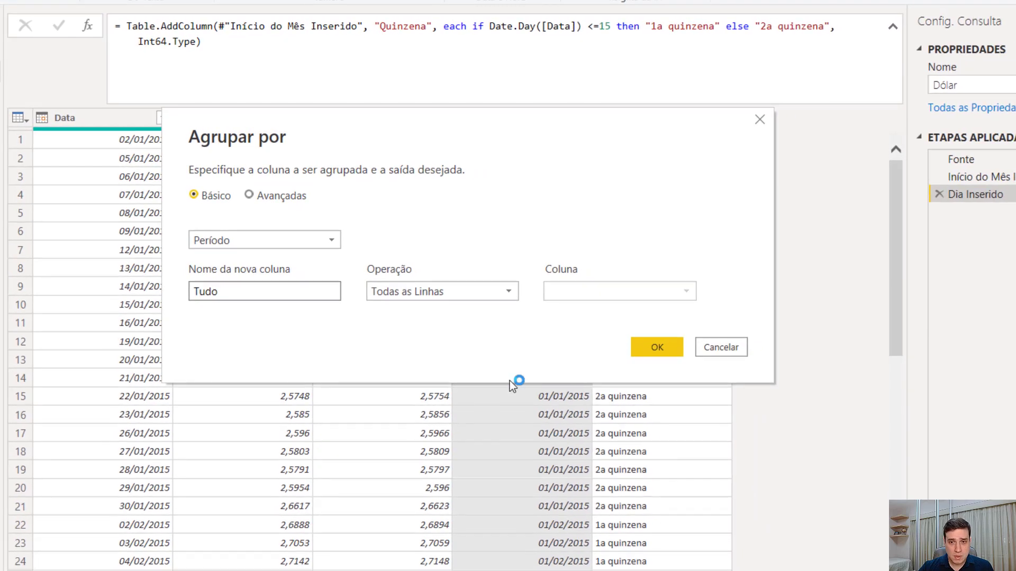
pyautogui.click(639, 348)
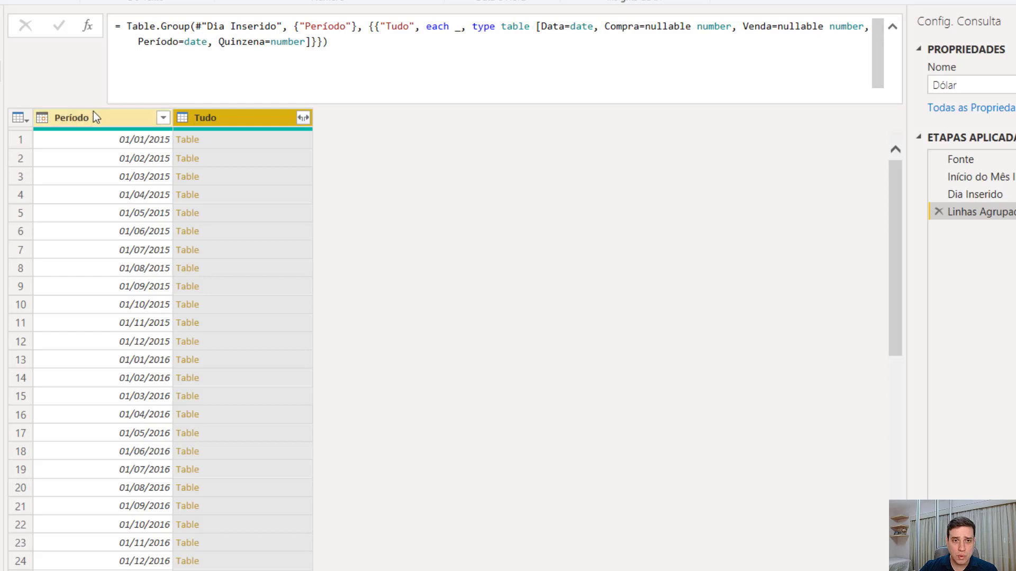
# Preview the nested tables in the first two rows of the Tudo column, enlarging the preview area.
pyautogui.click(245, 143)
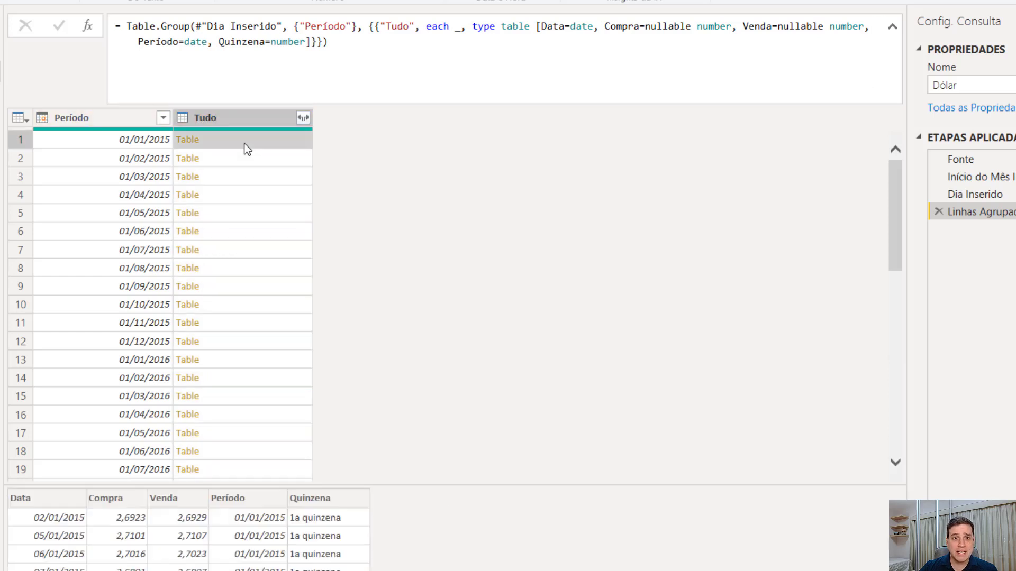
pyautogui.moveTo(414, 481); pyautogui.dragTo(372, 268)
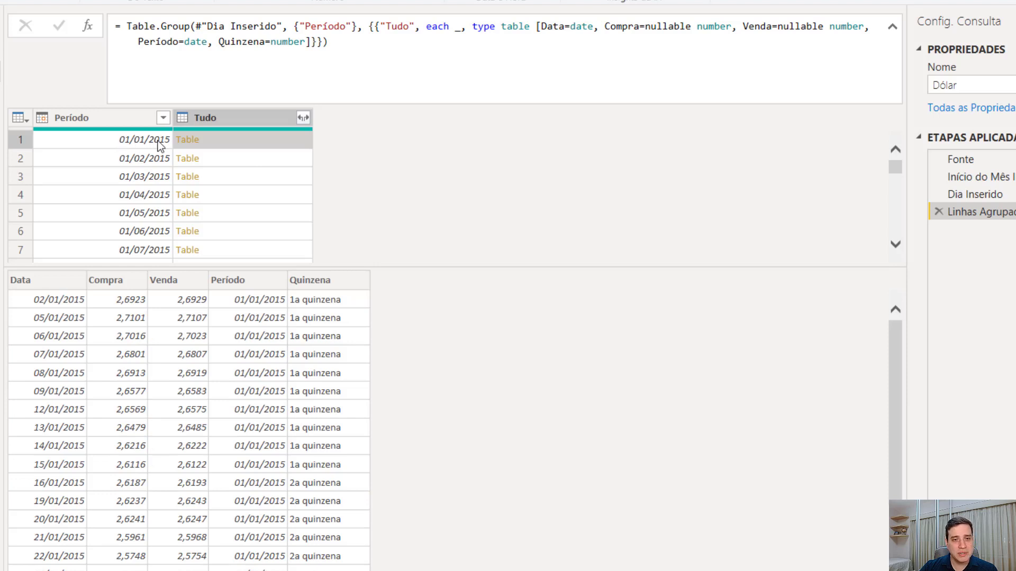
pyautogui.click(231, 161)
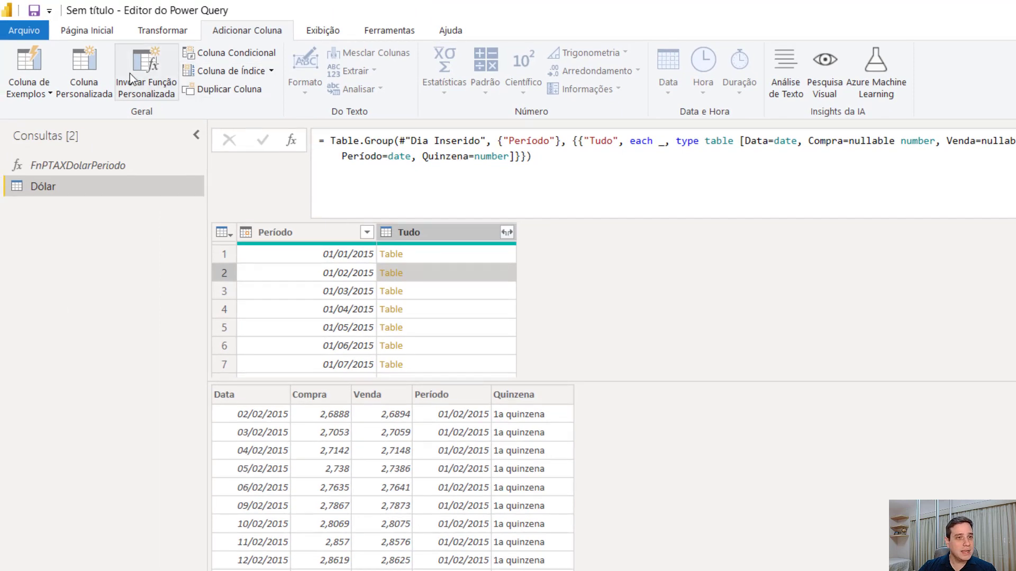
# Start a manually entered table and fill Coluna 1 with five rows of "a", two of "b" and five of "c".
pyautogui.click(91, 31)
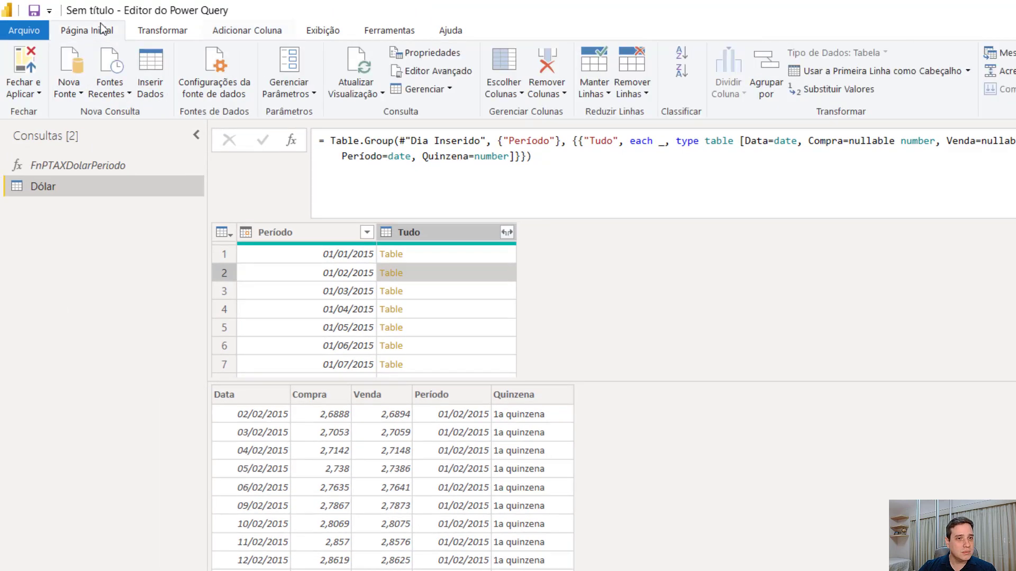
pyautogui.click(157, 81)
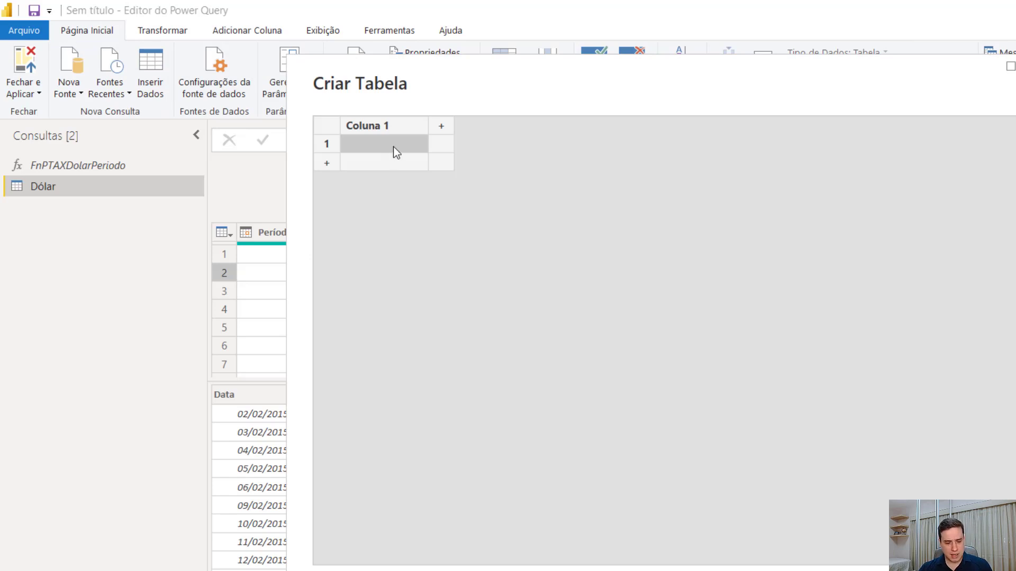
pyautogui.write('aa')
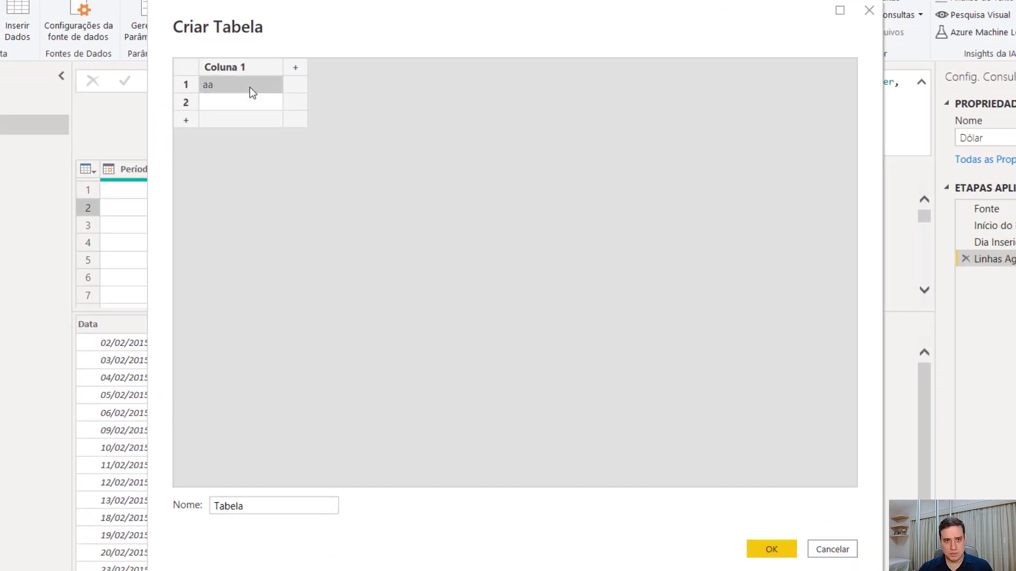
pyautogui.press('BackSpace')
pyautogui.press('Return')
pyautogui.write('a')
pyautogui.press('Return')
pyautogui.write('a')
pyautogui.press('Return')
pyautogui.write('a')
pyautogui.press('Return')
pyautogui.write('a')
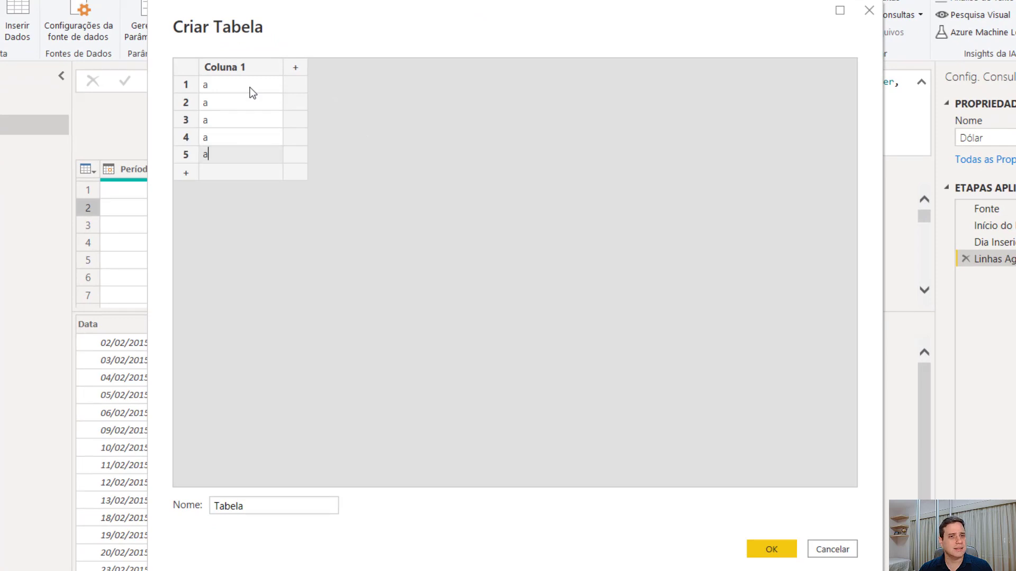
pyautogui.press('Return')
pyautogui.write('b')
pyautogui.press('Return')
pyautogui.write('b')
pyautogui.press('Return')
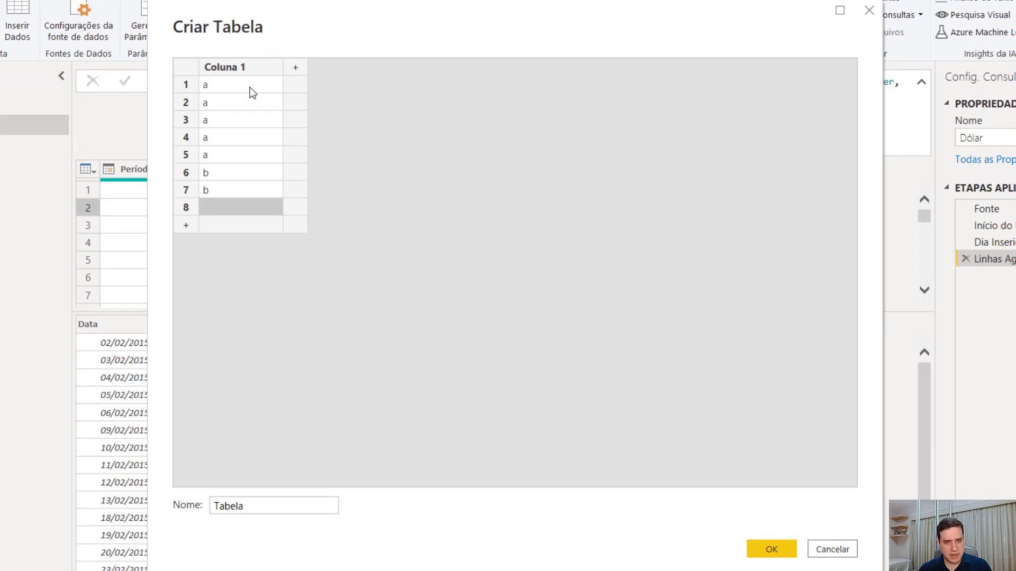
pyautogui.write('c c c c c')
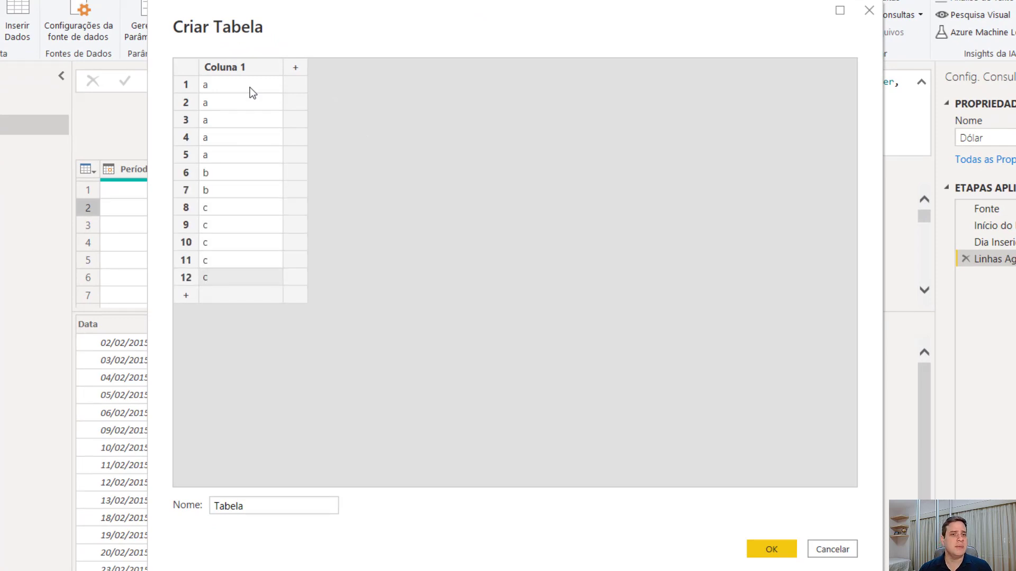
# Continue Coluna 1 in rows 13 to 19 with a, a, b, c, c, a, a and create the table as "Tabela".
pyautogui.press('Return')
pyautogui.write('a')
pyautogui.press('Return')
pyautogui.write('a')
pyautogui.press('Return')
pyautogui.write('b')
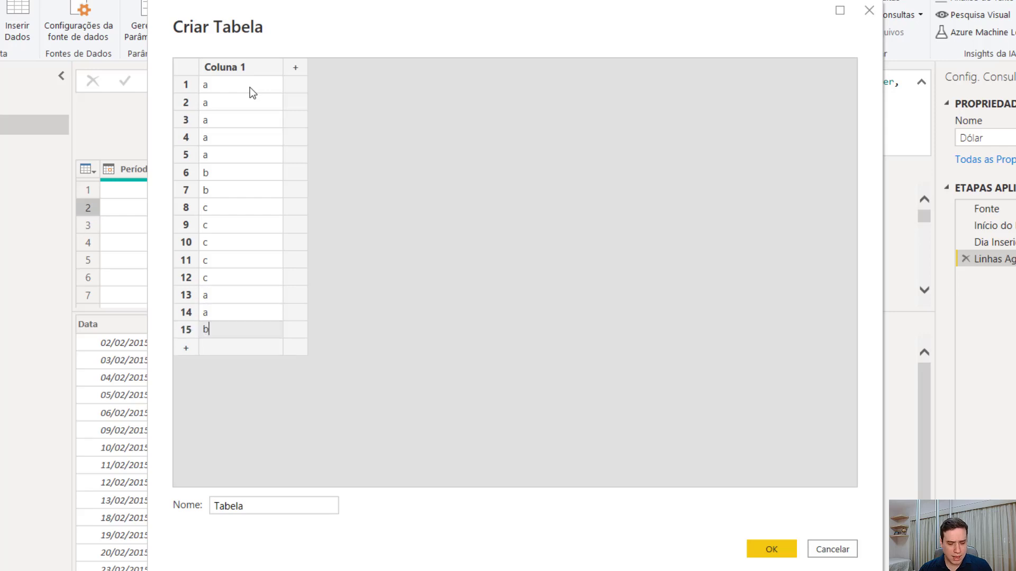
pyautogui.press('Return')
pyautogui.write('c')
pyautogui.press('Return')
pyautogui.write('c')
pyautogui.press('Return')
pyautogui.write('a')
pyautogui.press('Return')
pyautogui.write('a')
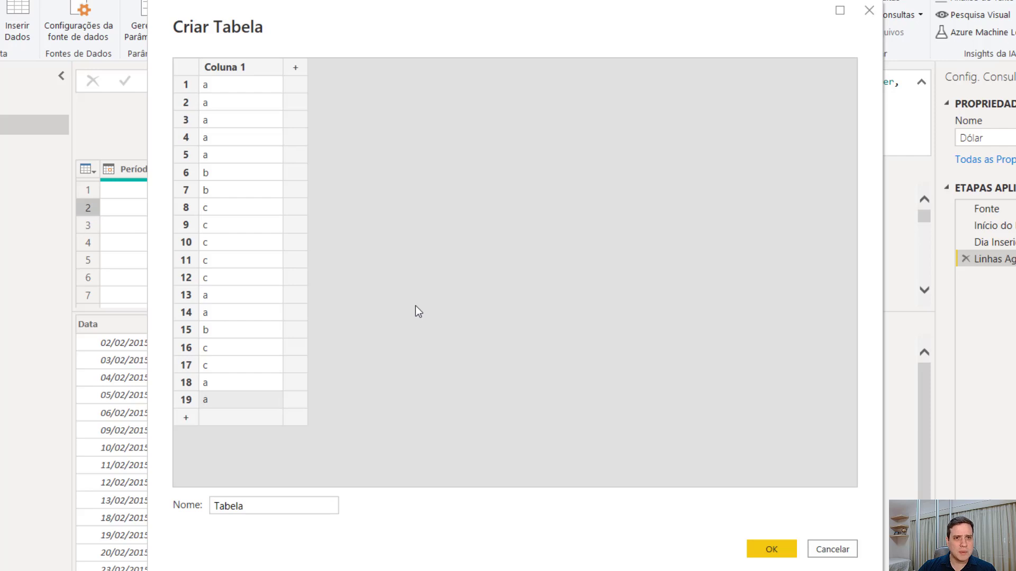
pyautogui.click(782, 550)
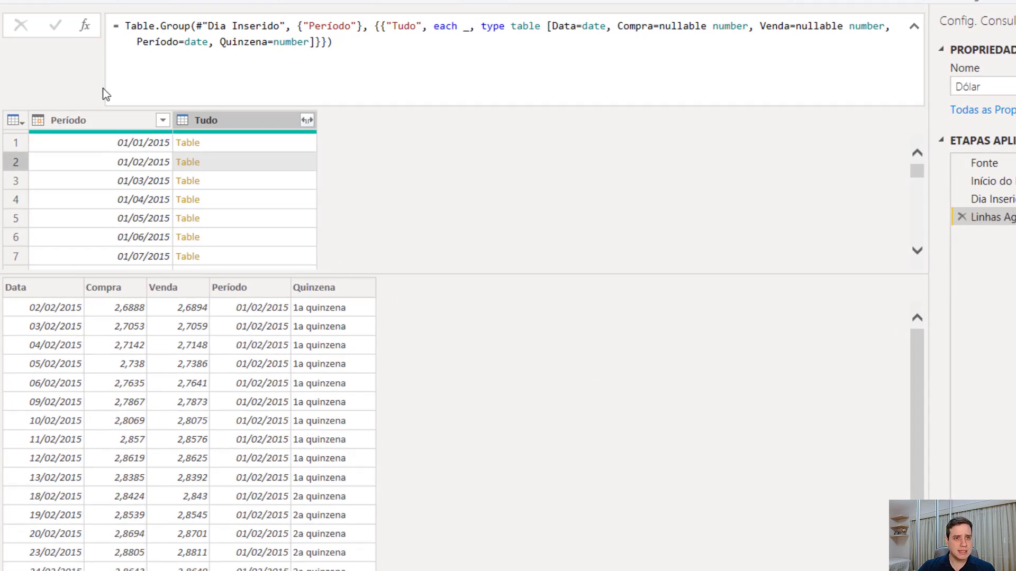
# Group the Tabela query by Coluna 1 into a new column "Tudo" using Todas as Linhas.
pyautogui.click(70, 121)
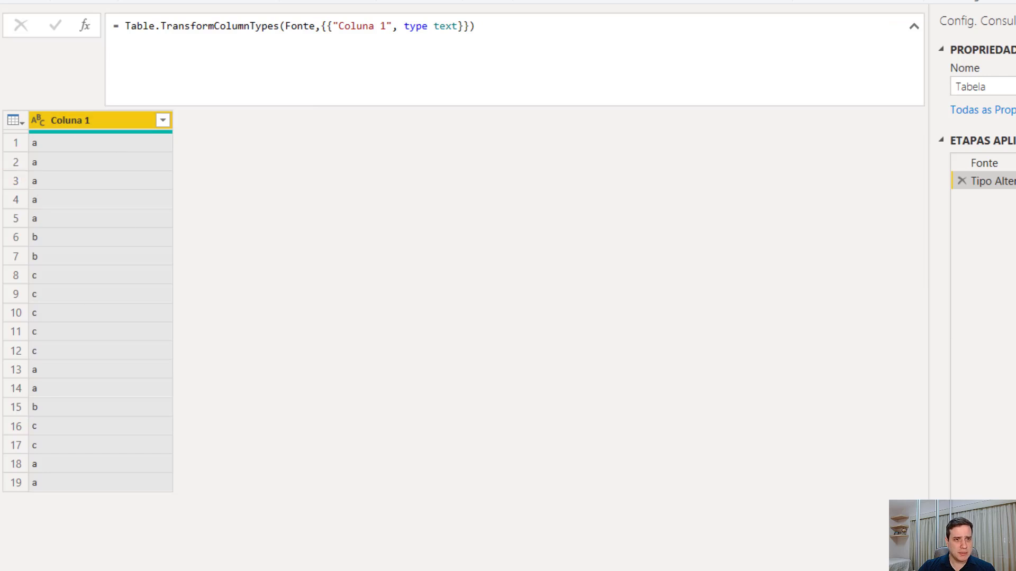
pyautogui.rightClick(98, 129)
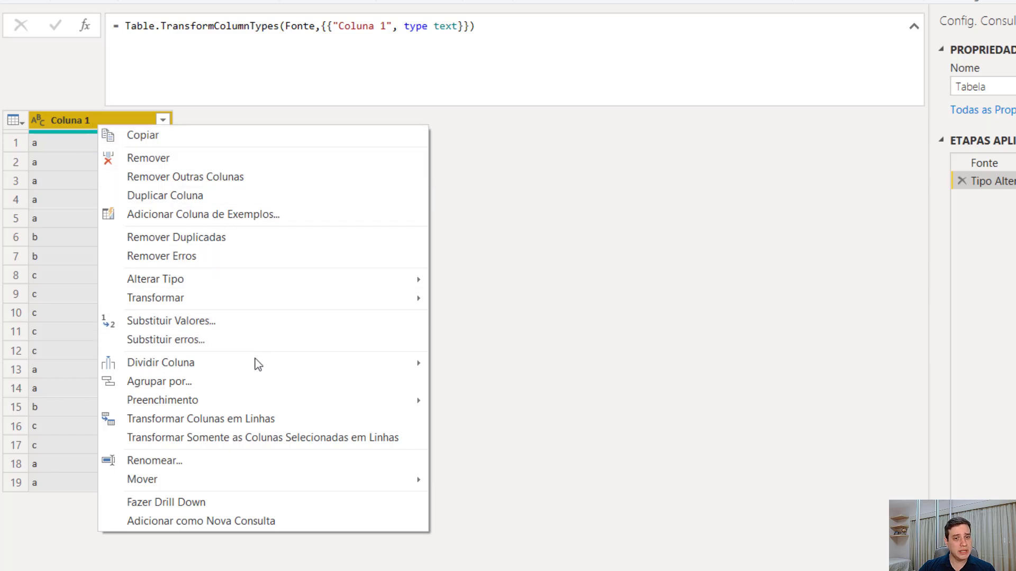
pyautogui.click(250, 381)
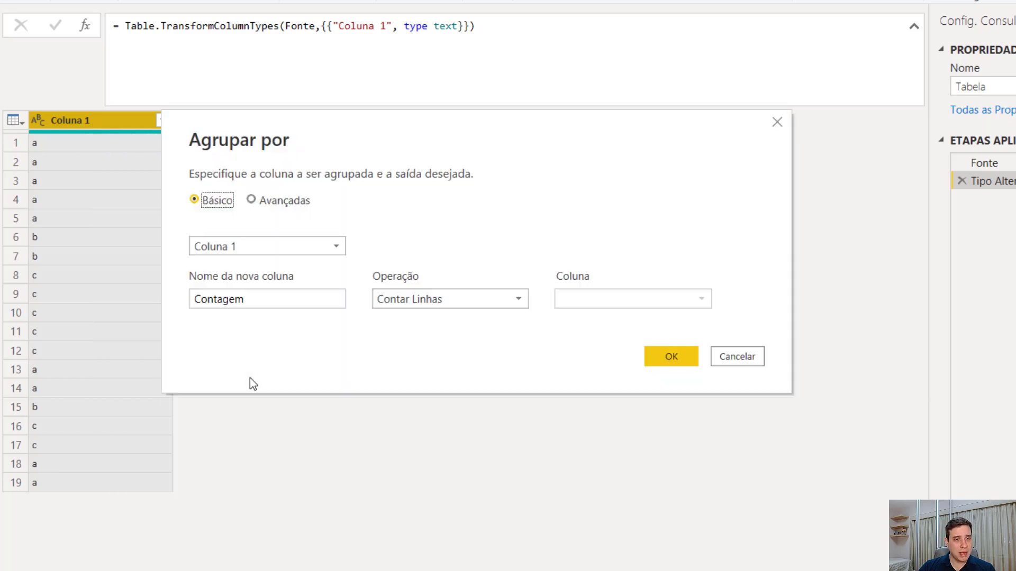
pyautogui.click(398, 299)
pyautogui.click(457, 444)
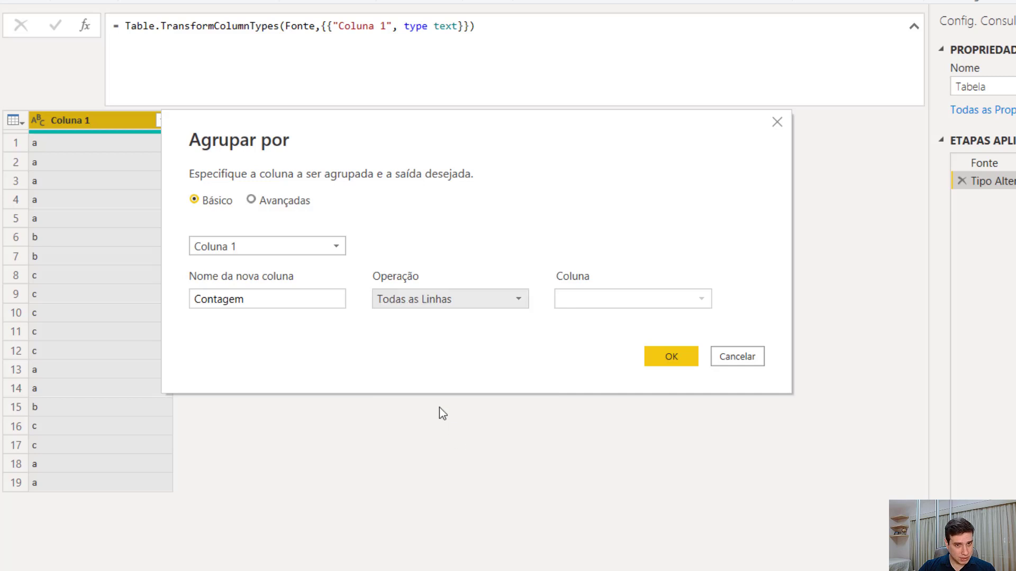
pyautogui.moveTo(297, 303); pyautogui.dragTo(119, 236)
pyautogui.write('Tudo')
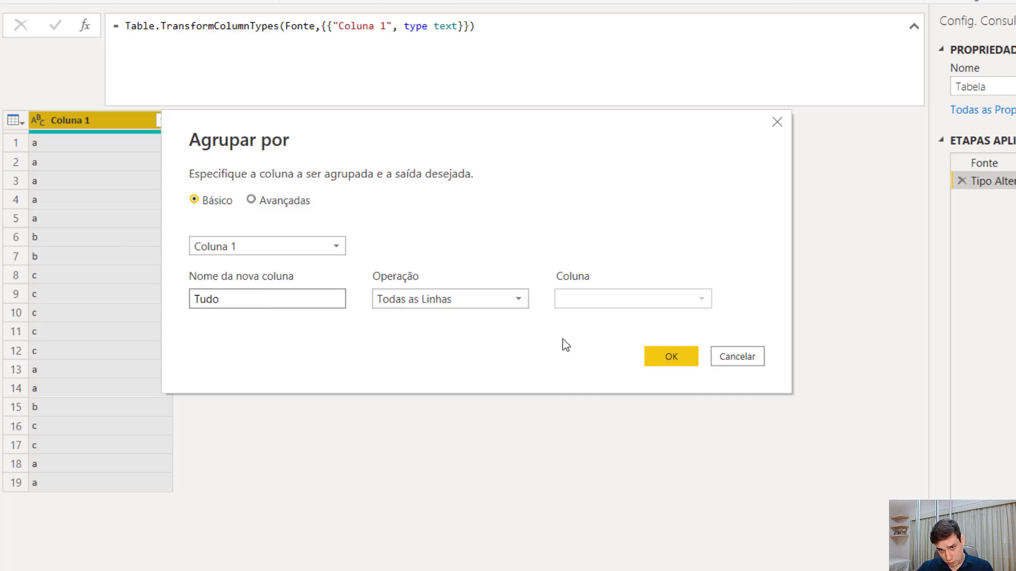
pyautogui.click(670, 356)
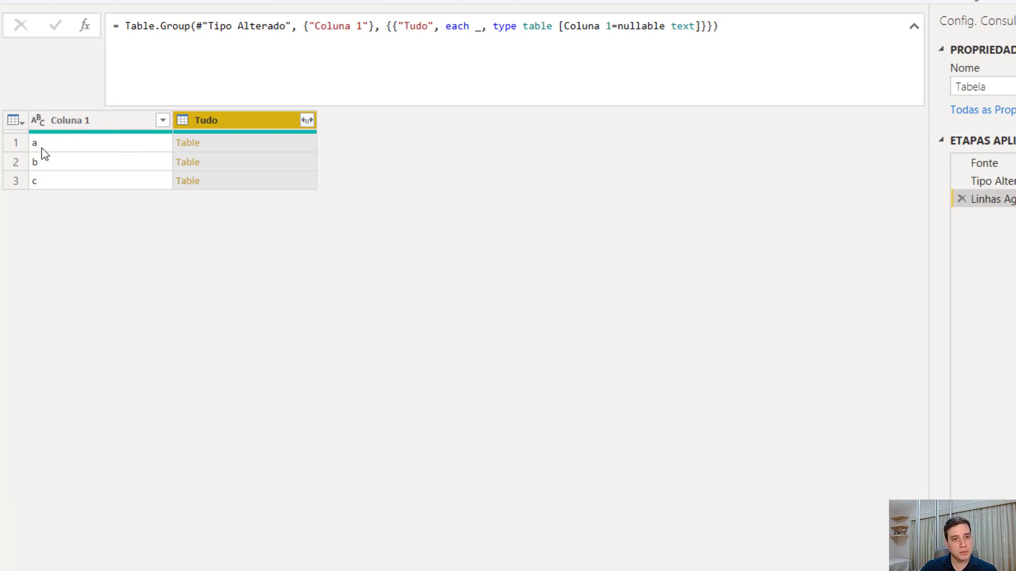
# Check the ungrouped rows in the Tipo Alterado step and add 0 as the groupKind argument to the Linhas Agrupadas formula.
pyautogui.click(995, 183)
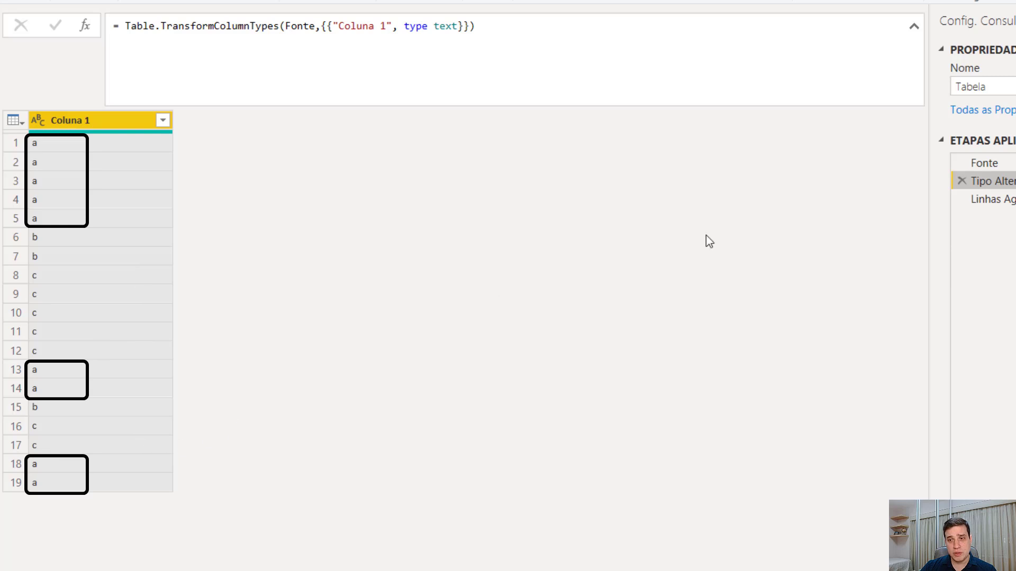
pyautogui.click(991, 199)
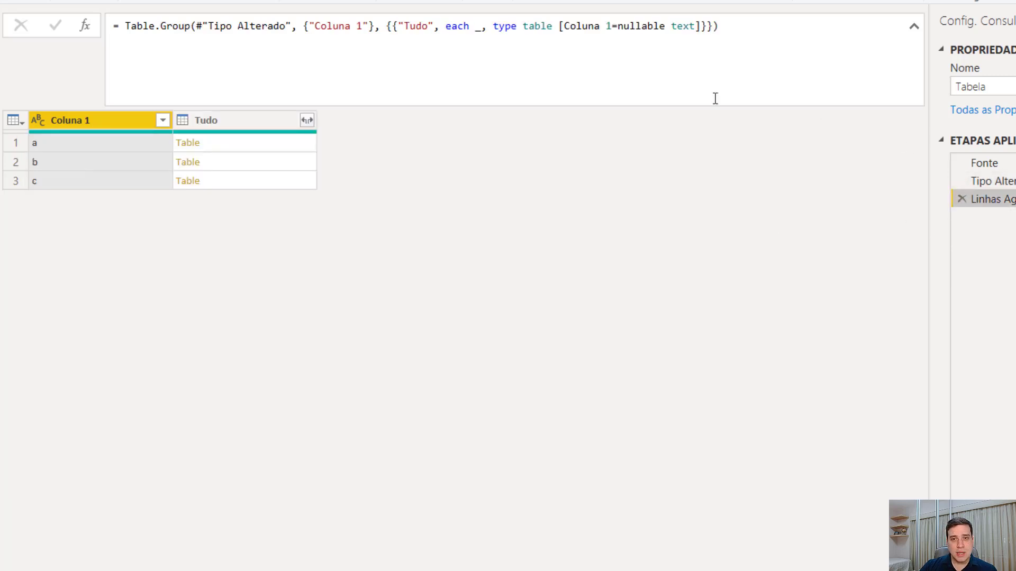
pyautogui.click(737, 26)
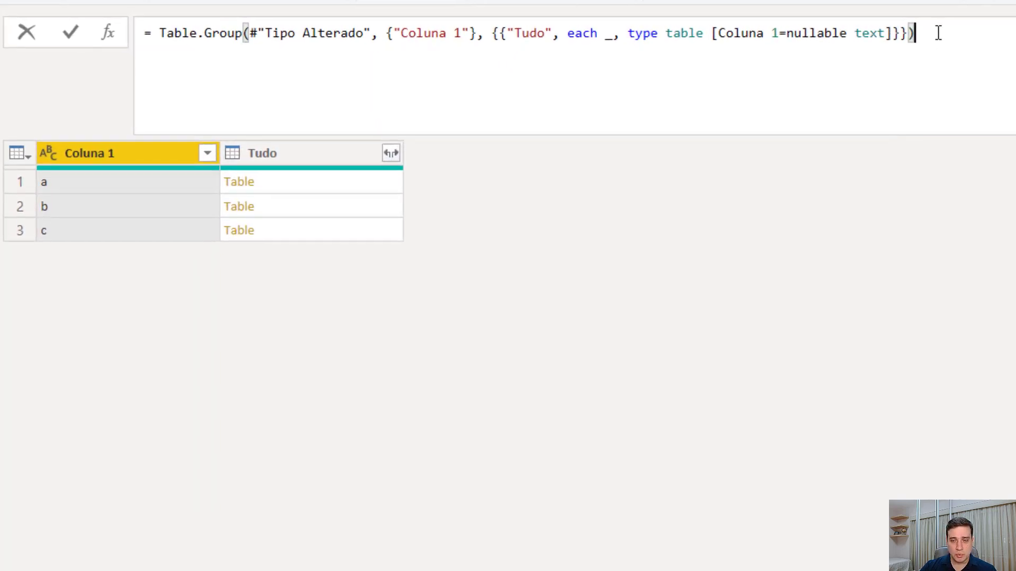
pyautogui.press('Left')
pyautogui.write(', ')
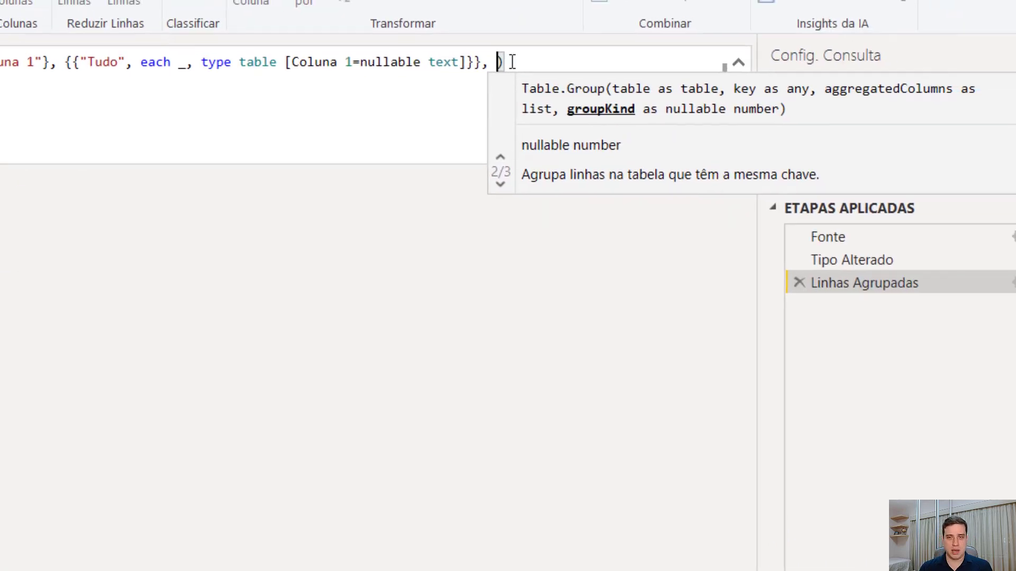
pyautogui.write('0')
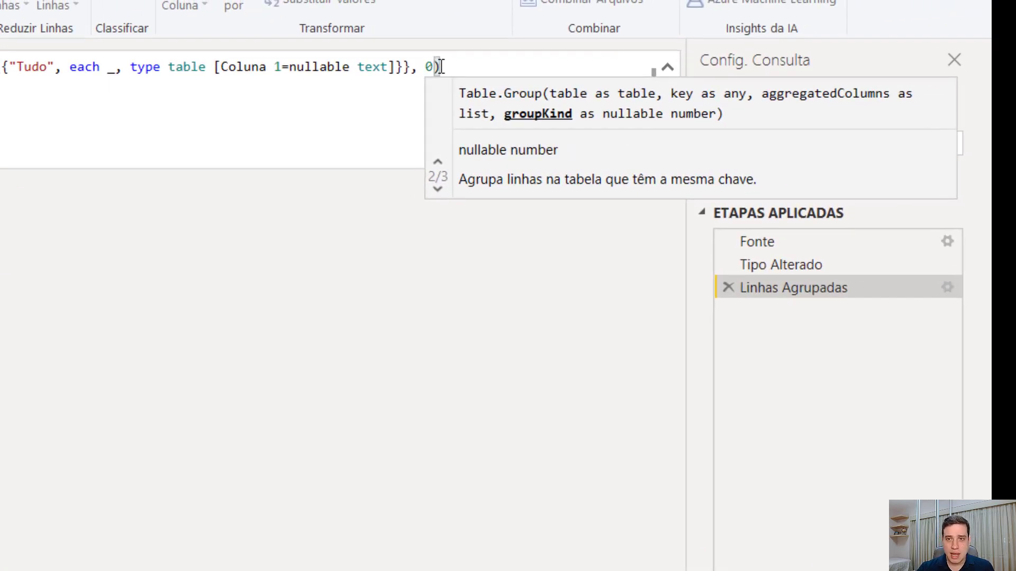
pyautogui.press('Return')
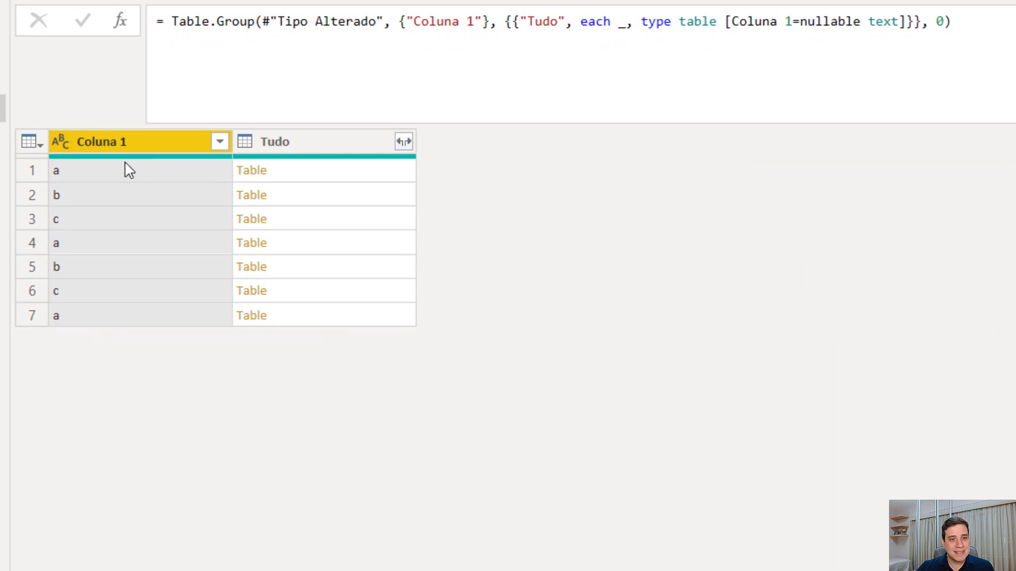
# Preview the nested tables in the first few rows of the Tudo column under the groupKind 0 grouping.
pyautogui.click(329, 179)
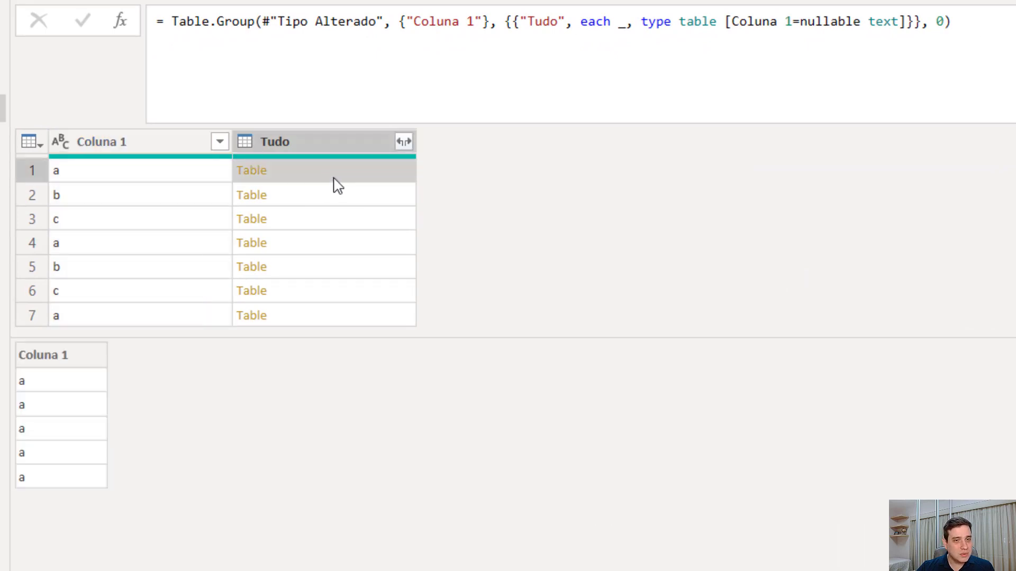
pyautogui.click(340, 197)
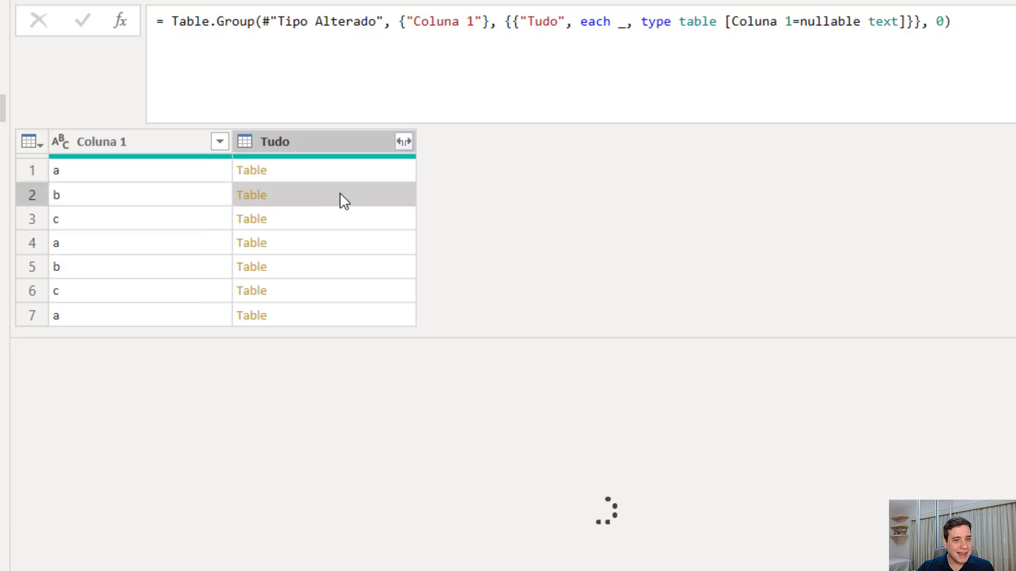
pyautogui.click(357, 230)
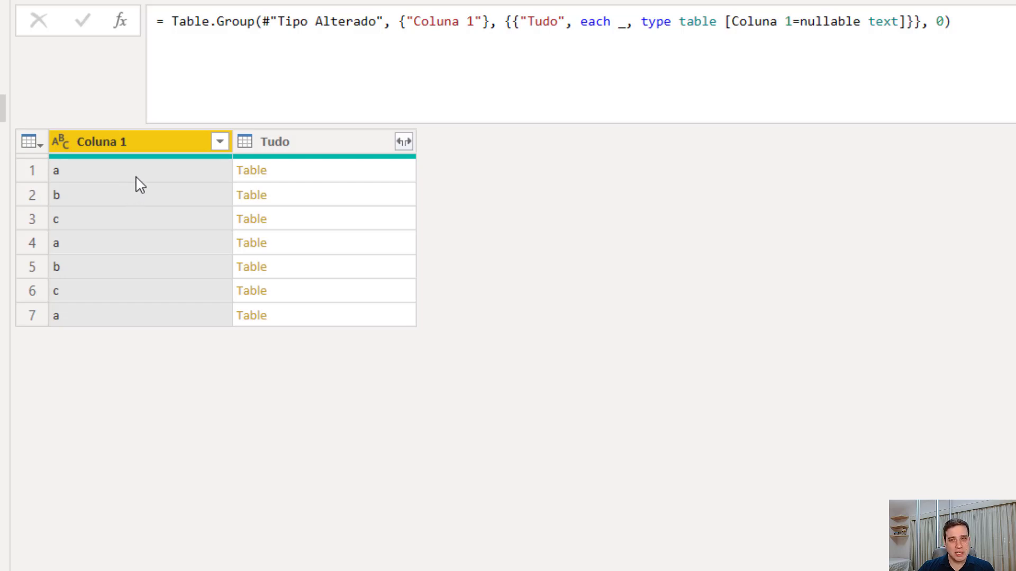
# Select the groupKind argument ", 0" together with its comma in the Table.Group formula.
pyautogui.click(945, 22)
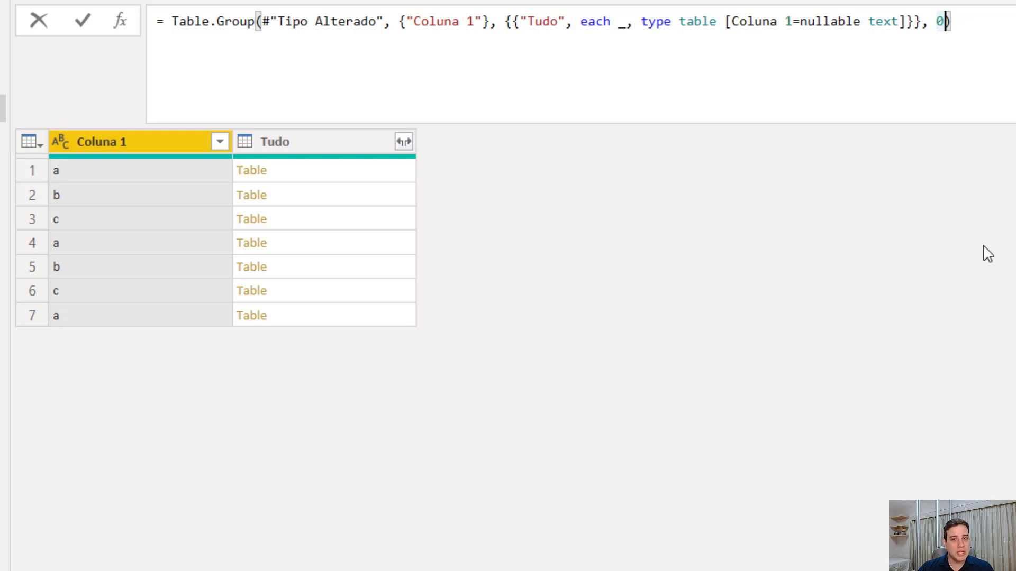
pyautogui.hotkey('shift', 'Left')
pyautogui.hotkey('shift', 'Left')
pyautogui.hotkey('shift', 'Left')
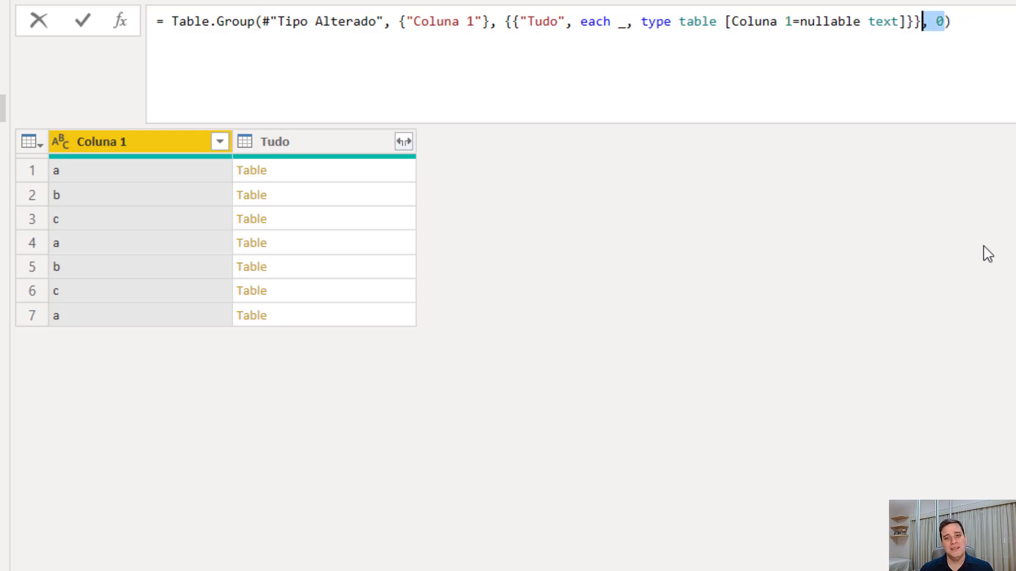